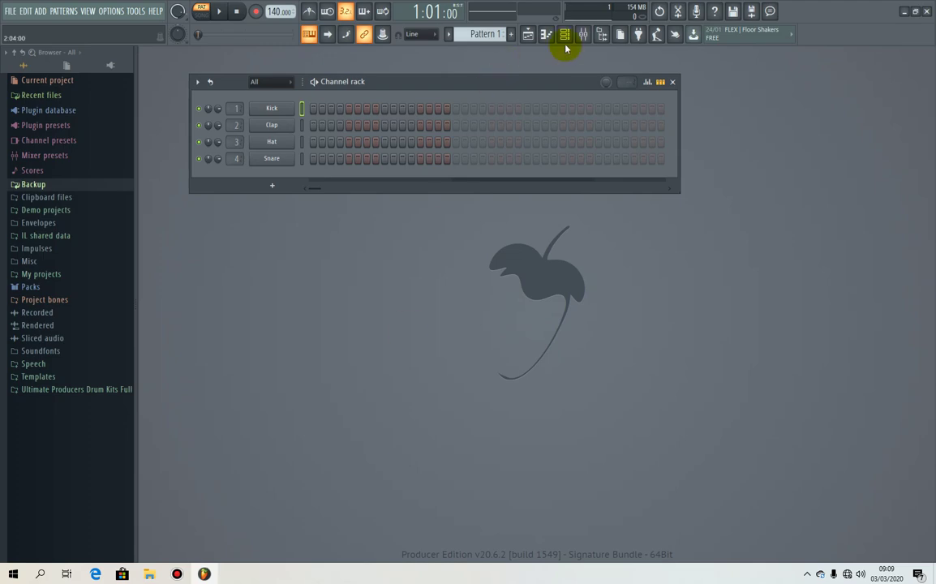
# Step: Open the mixer and dock insert tracks 122 to 125 together with the Right option
pyautogui.click(583, 33)
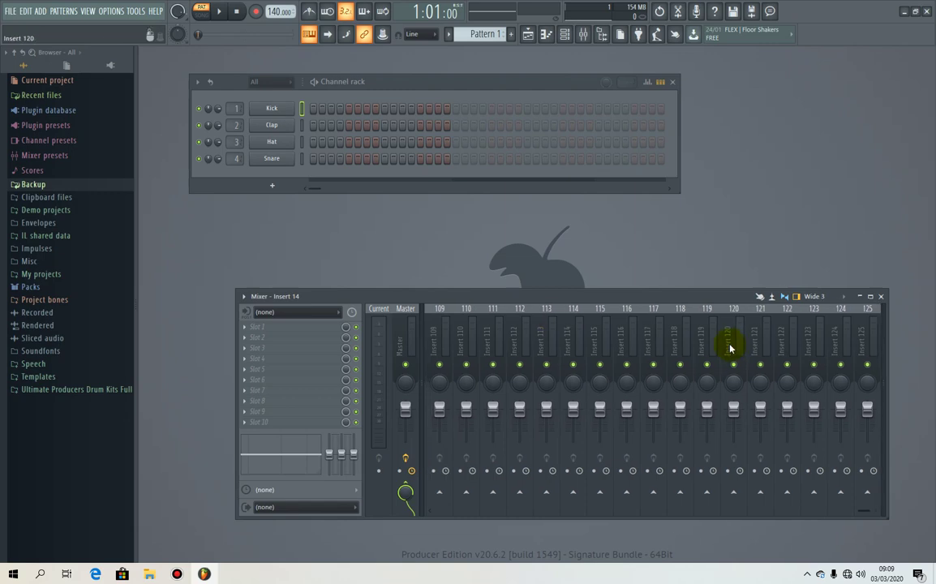
pyautogui.click(787, 341)
pyautogui.keyDown('ctrl'); pyautogui.click(815, 341); pyautogui.keyUp('ctrl')
pyautogui.keyDown('ctrl'); pyautogui.click(852, 345); pyautogui.keyUp('ctrl')
pyautogui.keyDown('ctrl'); pyautogui.click(874, 337); pyautogui.keyUp('ctrl')
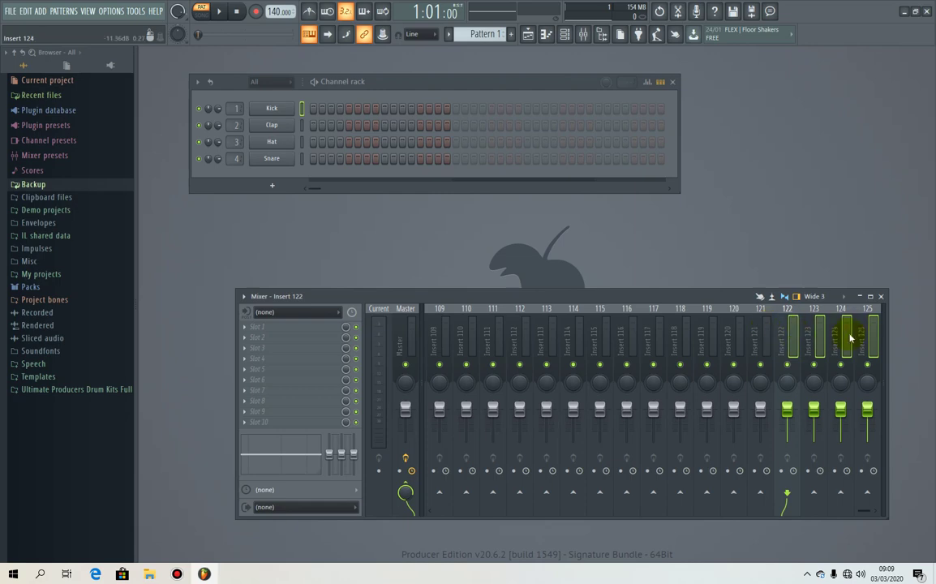
pyautogui.rightClick(874, 329)
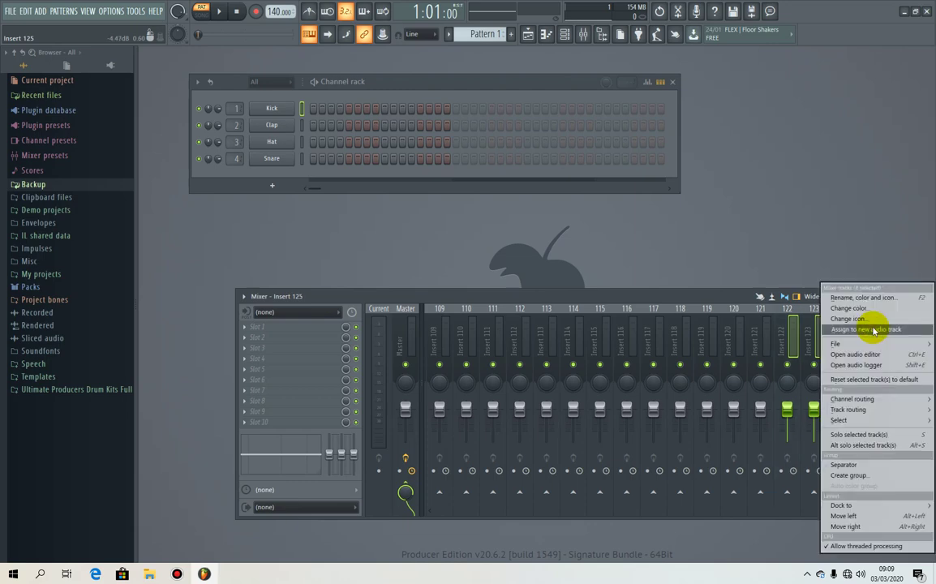
pyautogui.moveTo(835, 505)
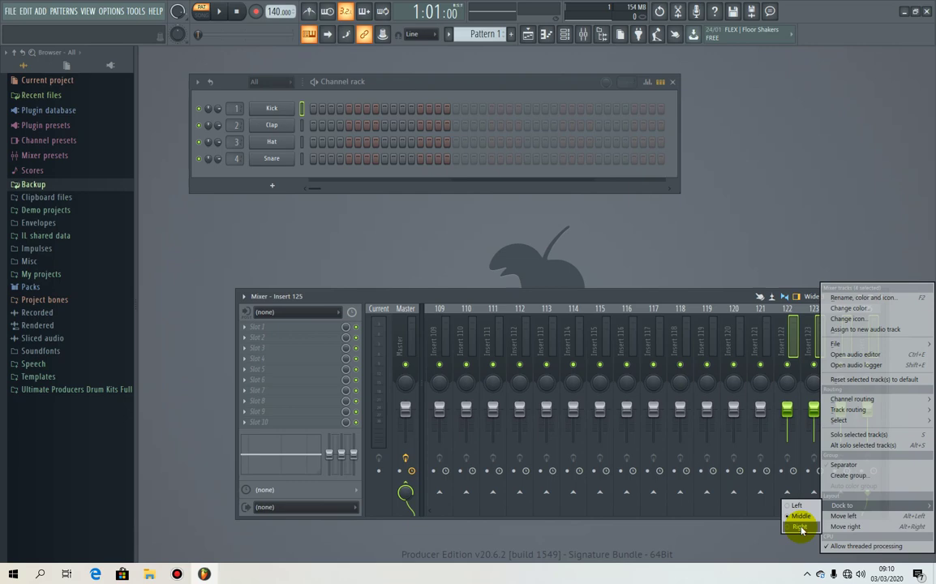
pyautogui.click(800, 527)
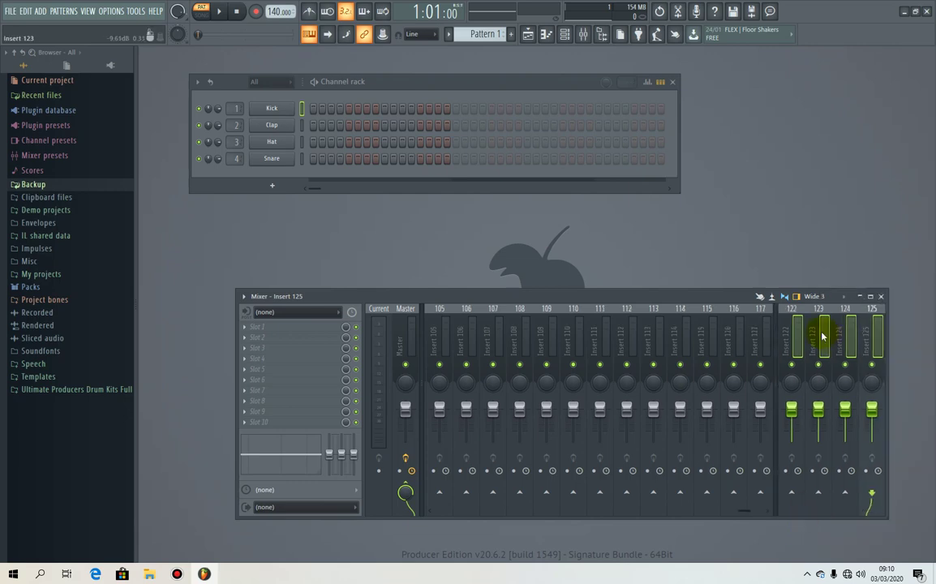
# Step: Examine the mixer from the first to the last inserts, checking how docked tracks 122 to 125 behave while browsing
pyautogui.scroll(15, 665, 357)
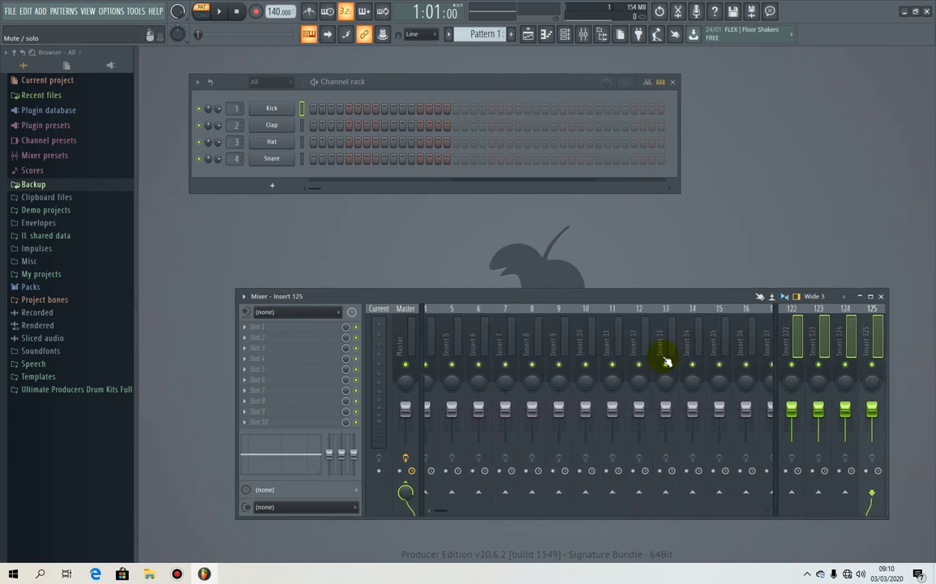
pyautogui.scroll(-6, 661, 360)
pyautogui.click(571, 339)
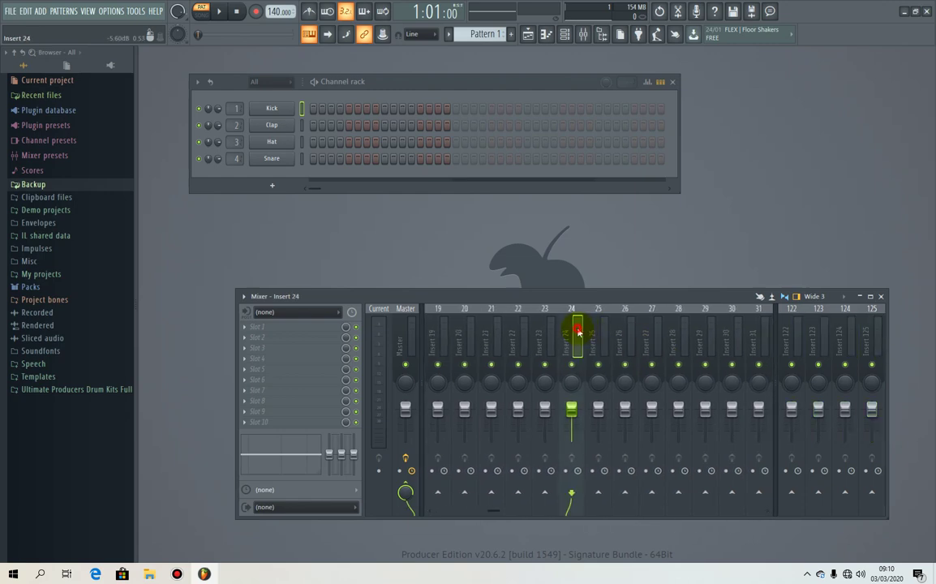
pyautogui.scroll(6, 655, 349)
pyautogui.scroll(-8, 653, 349)
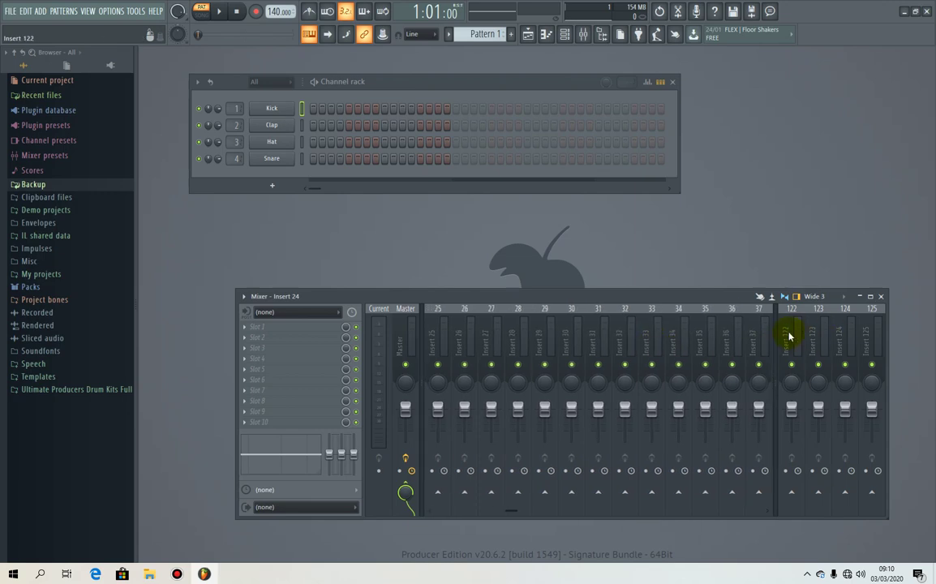
pyautogui.click(511, 337)
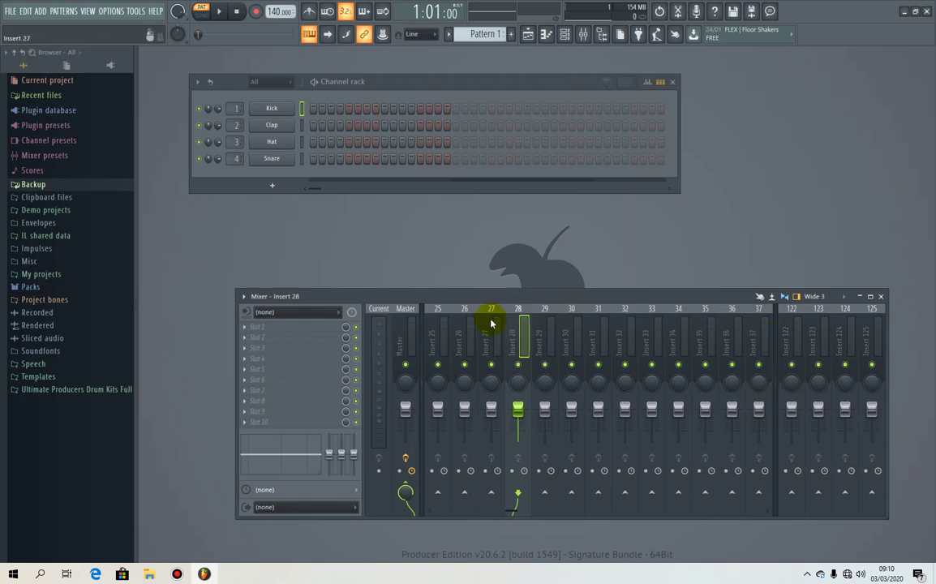
pyautogui.scroll(7, 533, 344)
pyautogui.scroll(-20, 533, 344)
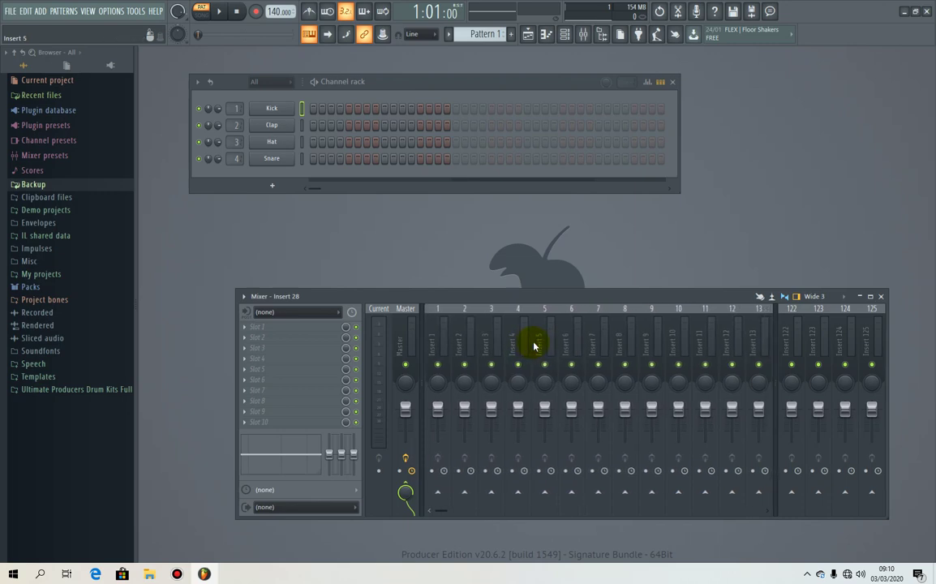
pyautogui.scroll(-13, 533, 343)
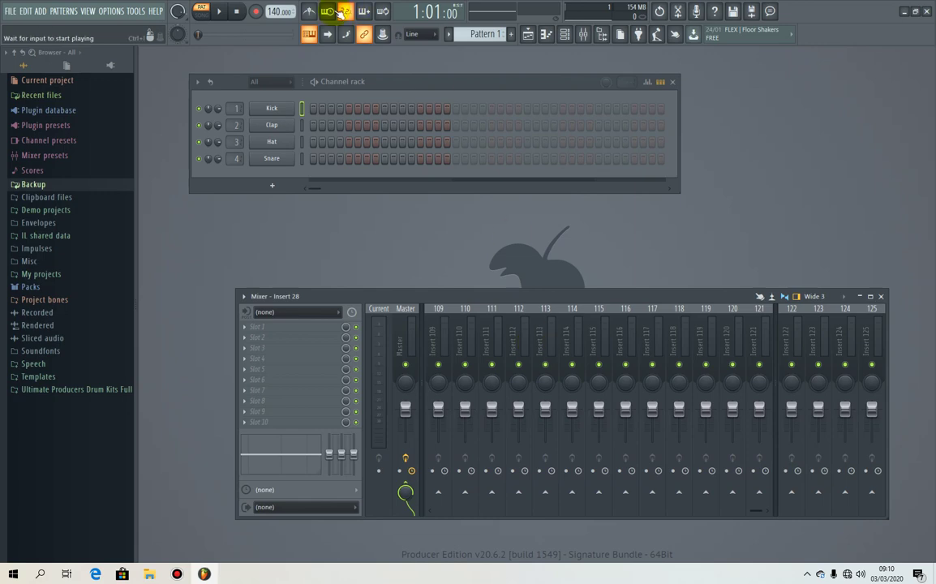
# Step: Open the channel settings of the Kick, Clap and Snare in turn and audition each sample
pyautogui.moveTo(451, 80); pyautogui.dragTo(428, 119)
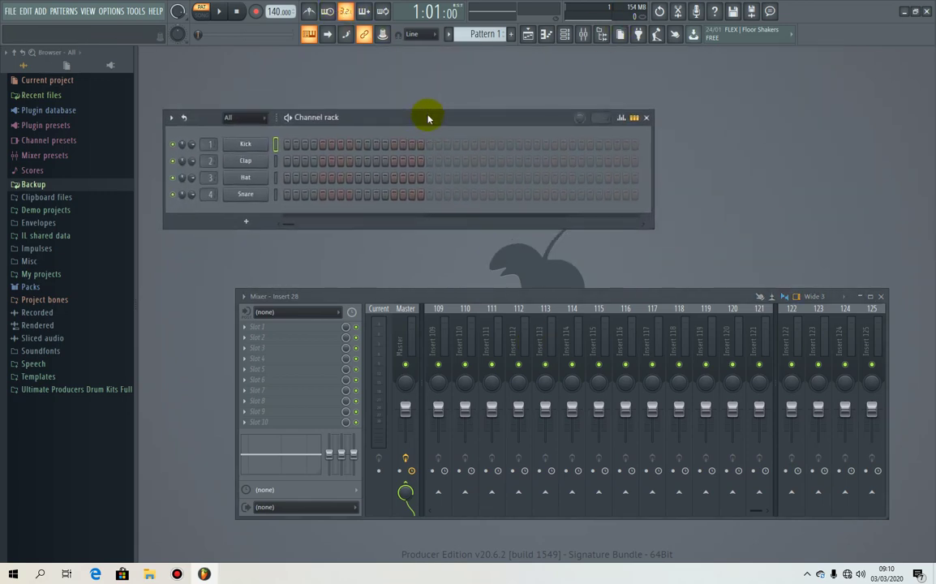
pyautogui.click(245, 143)
pyautogui.click(334, 353)
pyautogui.click(480, 133)
pyautogui.click(273, 156)
pyautogui.click(290, 363)
pyautogui.click(496, 147)
pyautogui.click(245, 193)
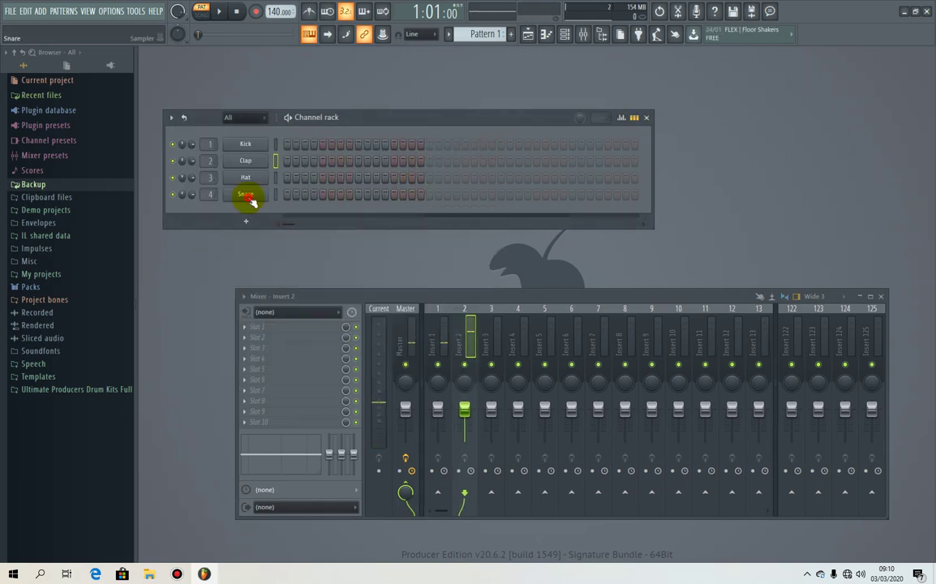
pyautogui.click(333, 392)
pyautogui.click(524, 176)
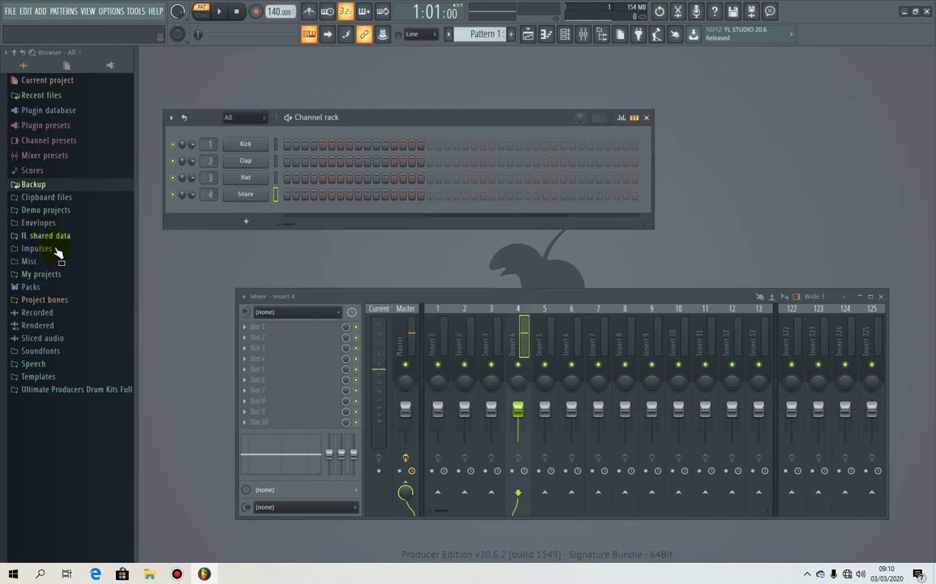
pyautogui.click(244, 144)
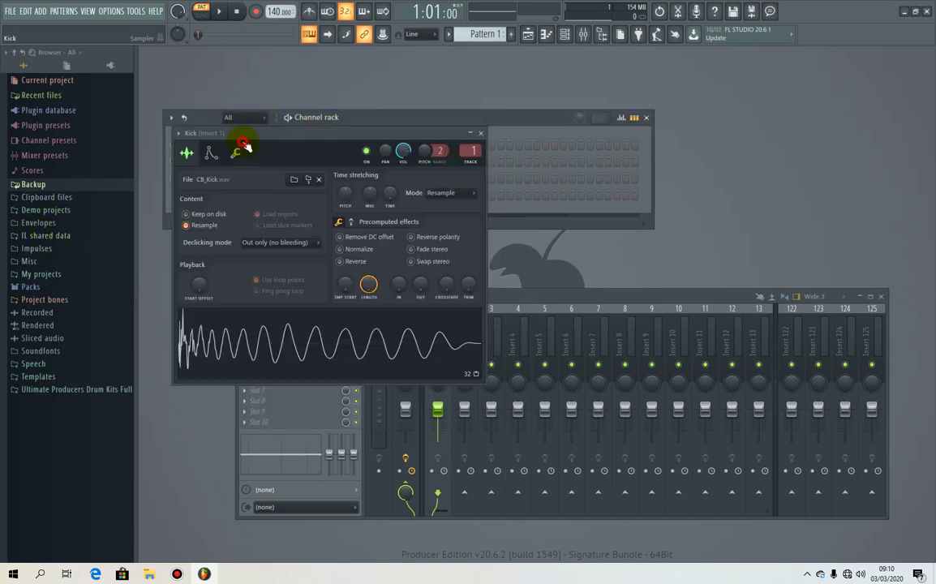
pyautogui.click(267, 341)
pyautogui.click(480, 133)
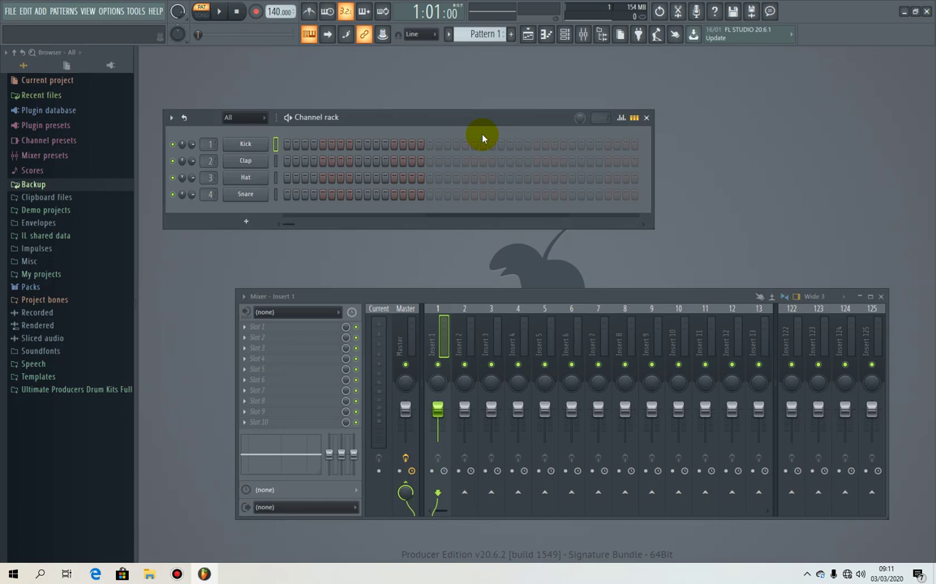
# Step: Delete the Kick channel from the channel rack
pyautogui.moveTo(430, 118); pyautogui.dragTo(427, 83)
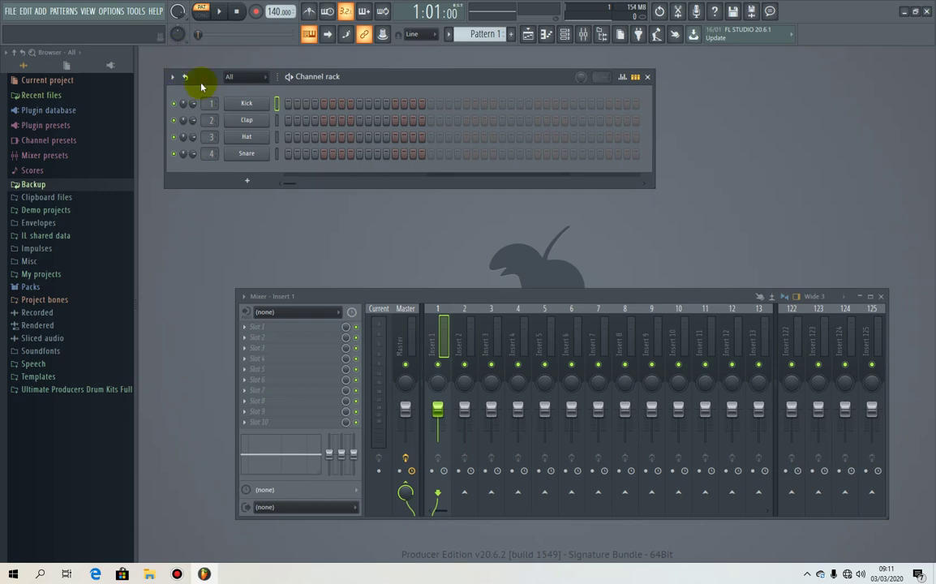
pyautogui.rightClick(243, 104)
pyautogui.click(323, 224)
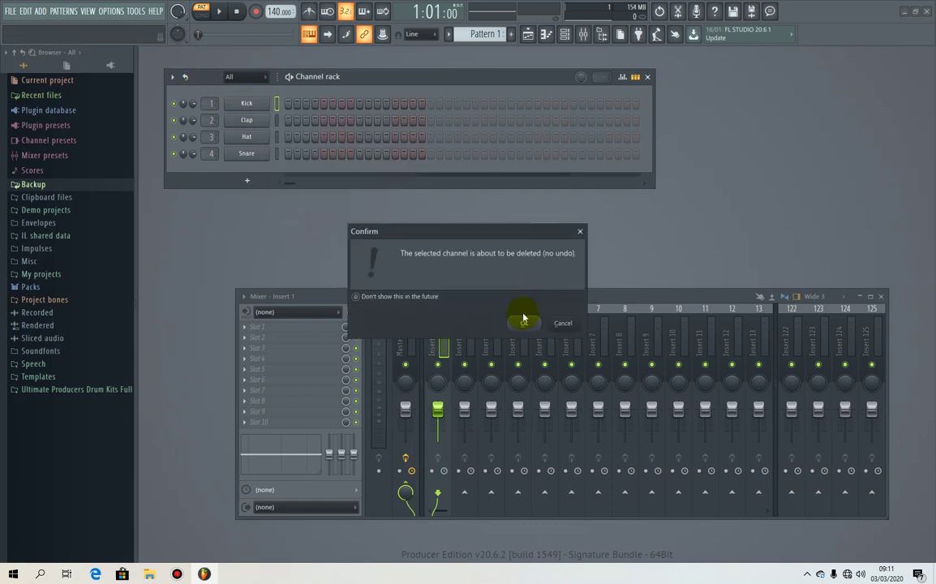
pyautogui.click(522, 317)
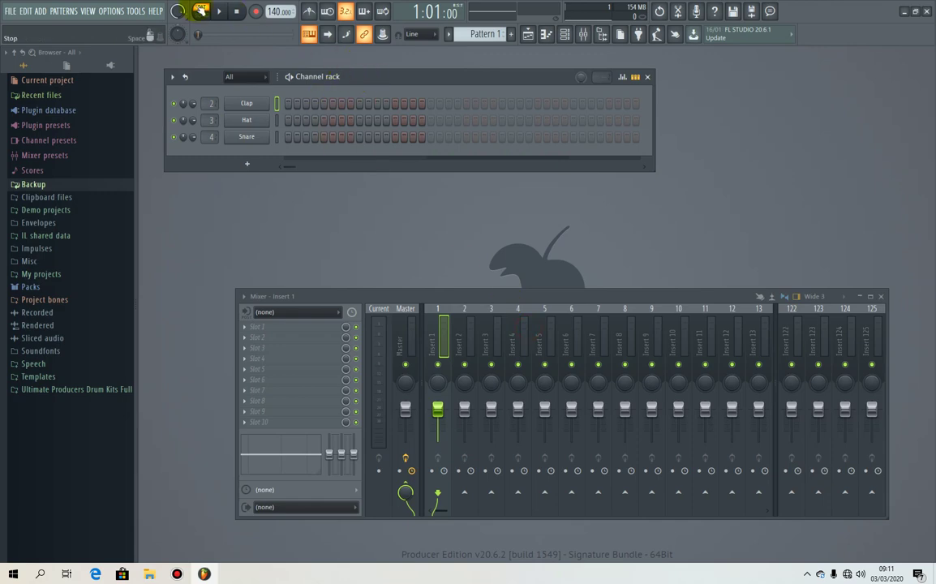
# Step: In the general settings, set the default template to the Minimal Empty template and the startup project to Empty project
pyautogui.click(118, 10)
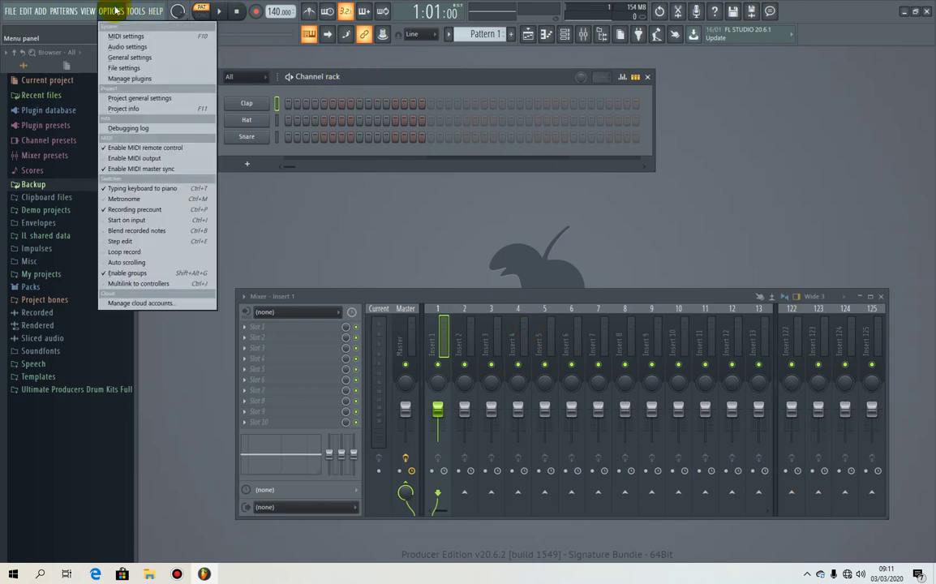
pyautogui.click(123, 57)
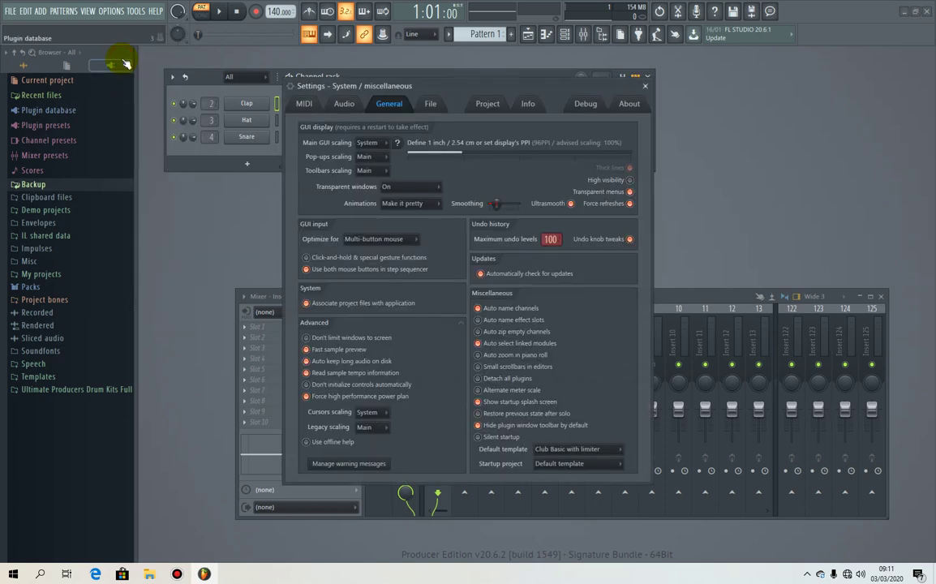
pyautogui.click(623, 451)
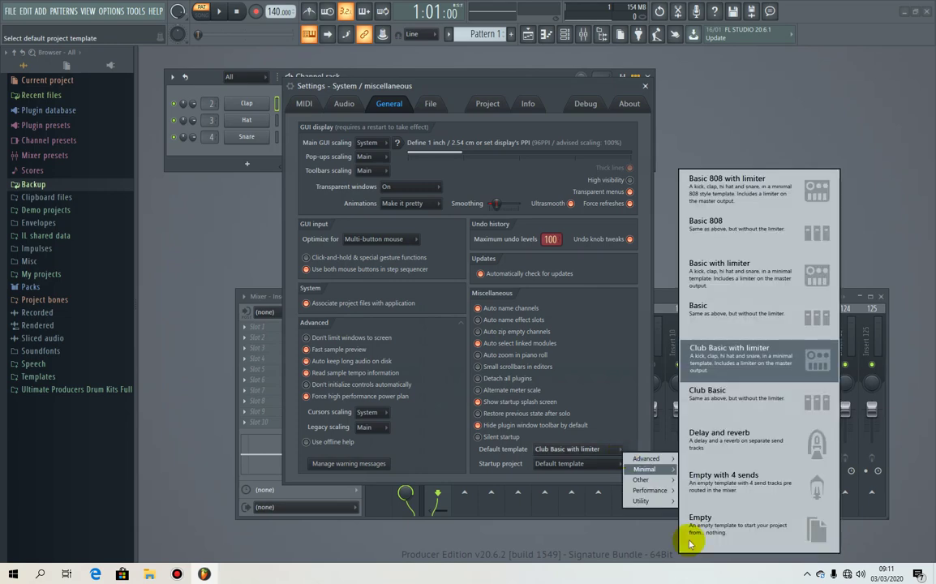
pyautogui.click(740, 538)
pyautogui.click(580, 463)
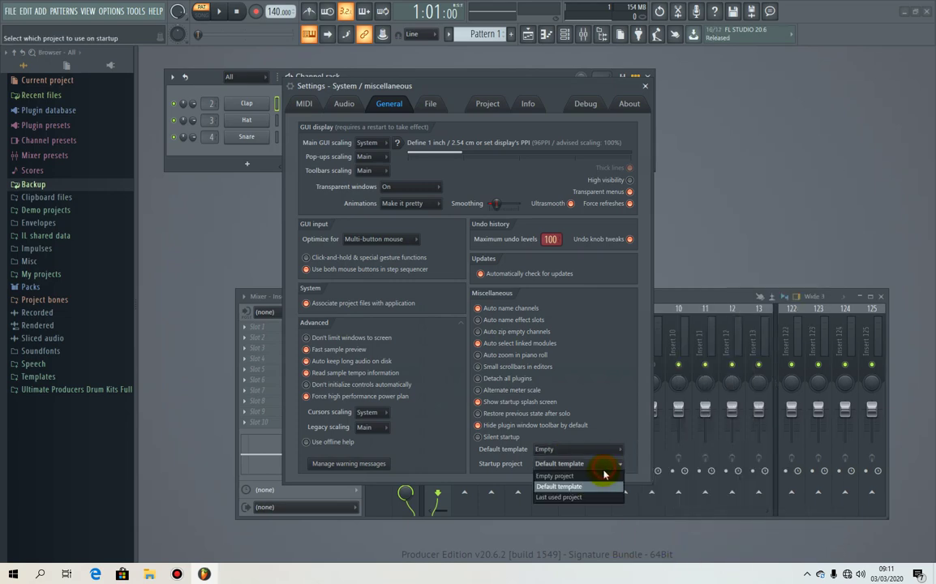
pyautogui.click(555, 476)
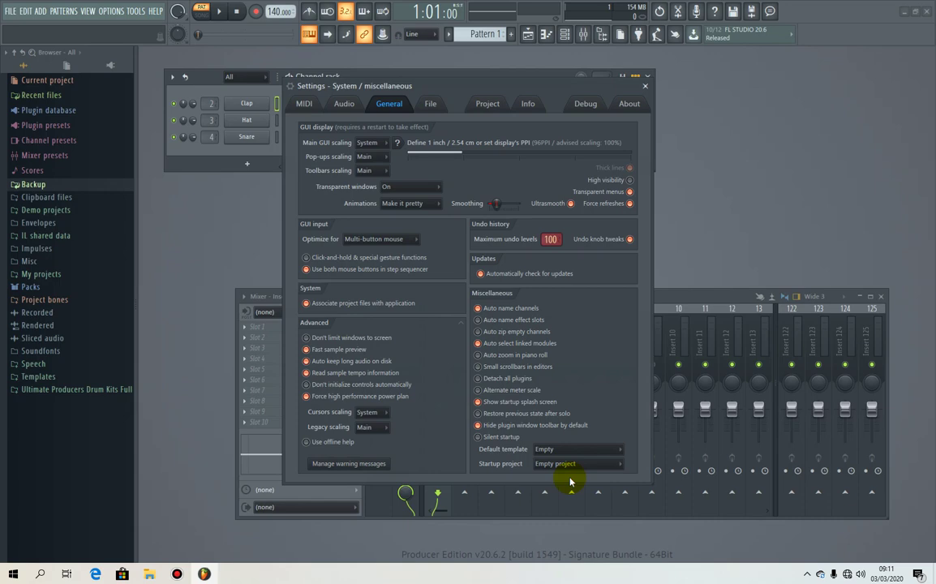
pyautogui.click(646, 86)
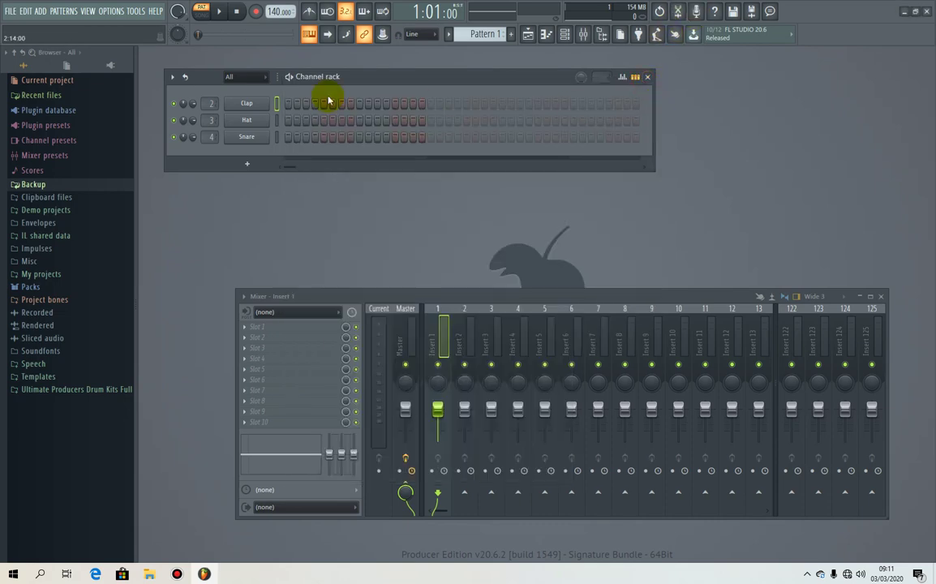
# Step: Create a new empty project
pyautogui.click(11, 12)
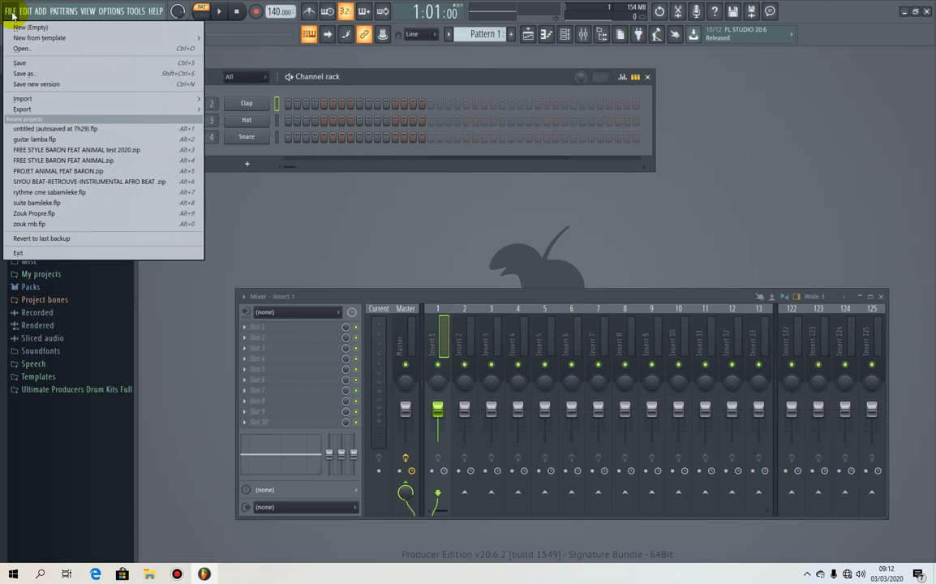
pyautogui.click(26, 27)
pyautogui.click(480, 322)
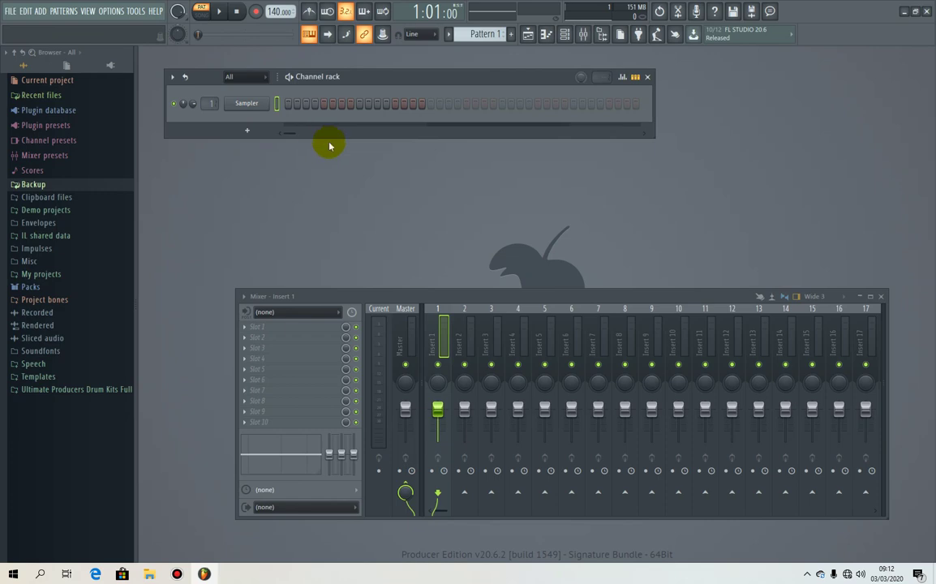
# Step: Dock mixer inserts 122 to 125, along with the selected Insert 1, using the Right option
pyautogui.scroll(-10, 810, 334)
pyautogui.scroll(-20, 812, 338)
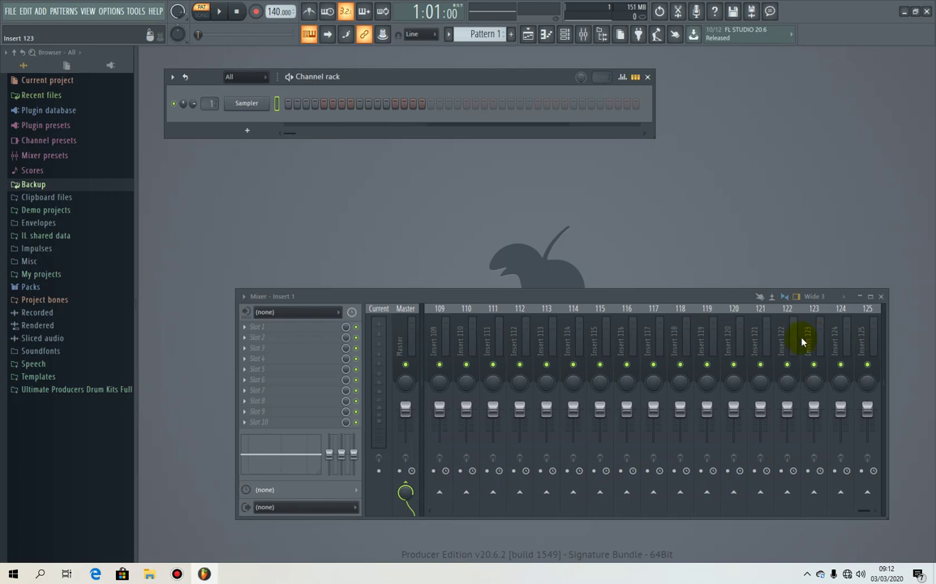
pyautogui.moveTo(793, 338); pyautogui.dragTo(878, 340)
pyautogui.rightClick(875, 351)
pyautogui.moveTo(841, 505)
pyautogui.click(798, 527)
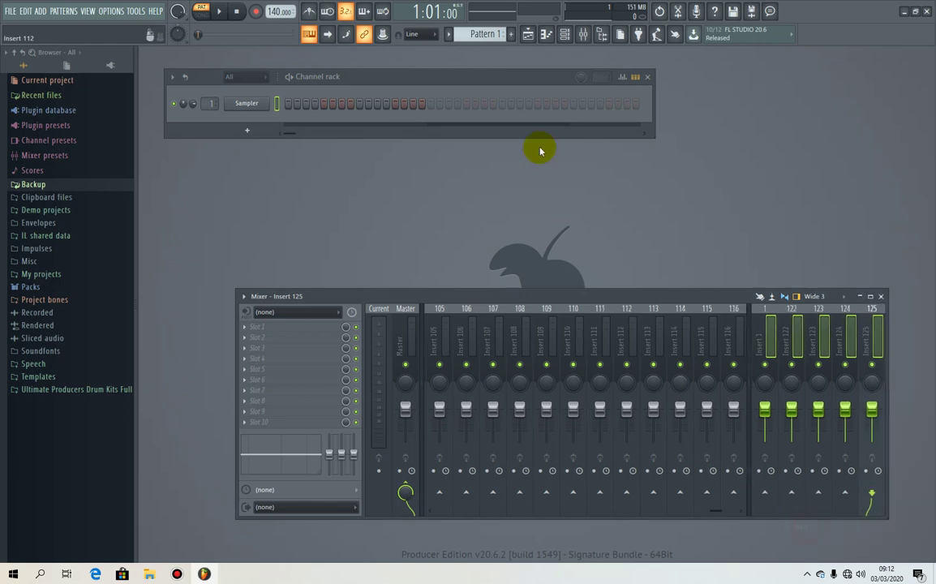
# Step: Add a Kontakt instrument channel from the synth category and move its plugin window clear of the channel rack
pyautogui.click(249, 131)
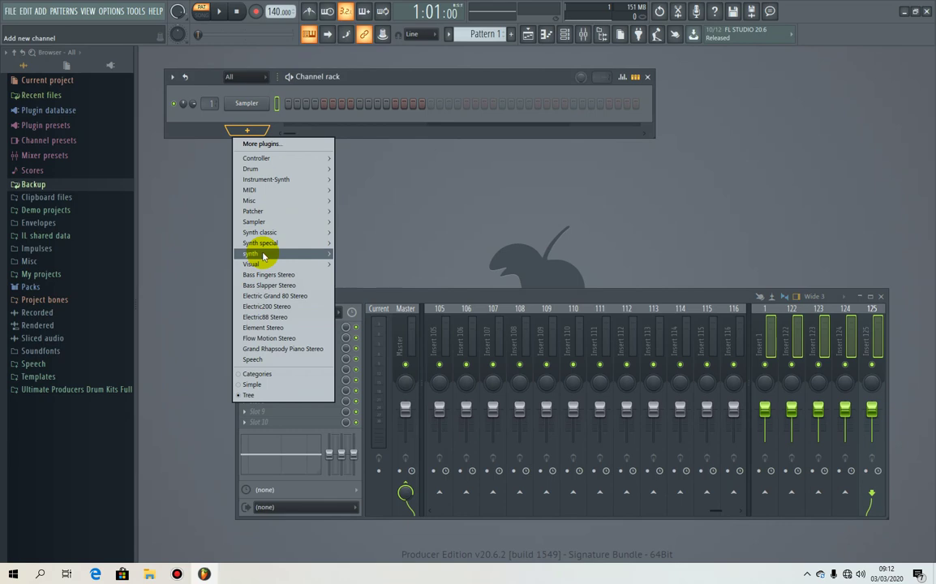
pyautogui.moveTo(268, 253)
pyautogui.click(372, 370)
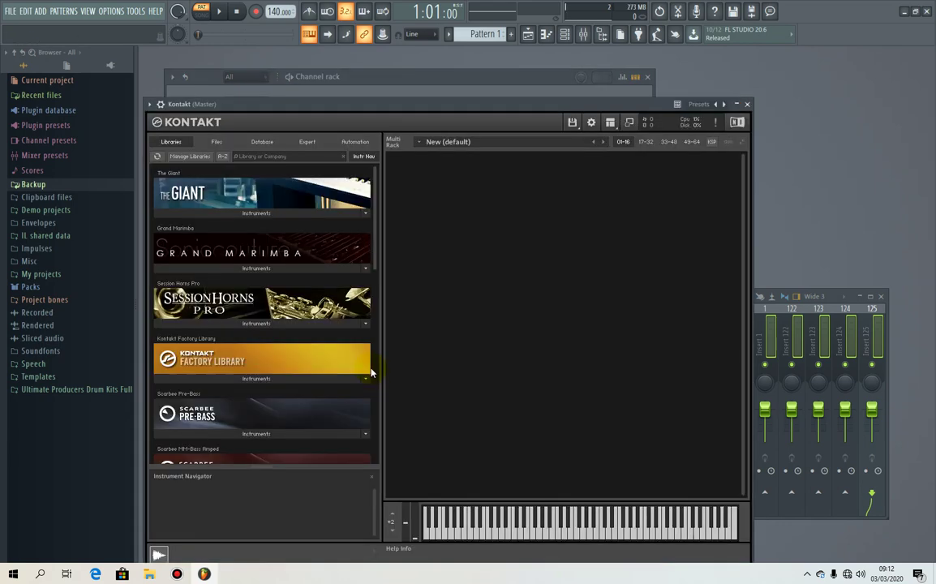
pyautogui.moveTo(439, 105); pyautogui.dragTo(530, 207)
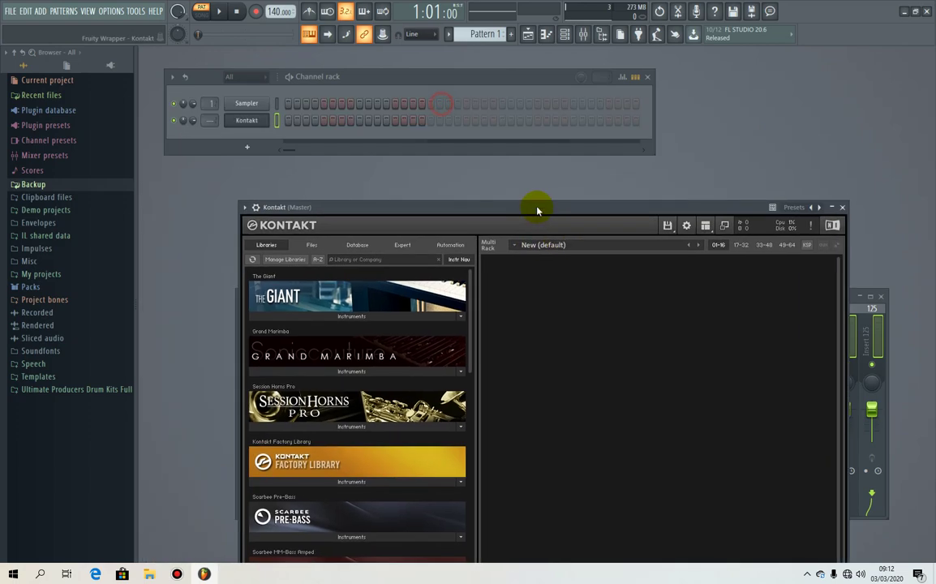
# Step: Clone the Kontakt channel and reposition the second Kontakt instance's window so its whole interface is in view
pyautogui.rightClick(237, 121)
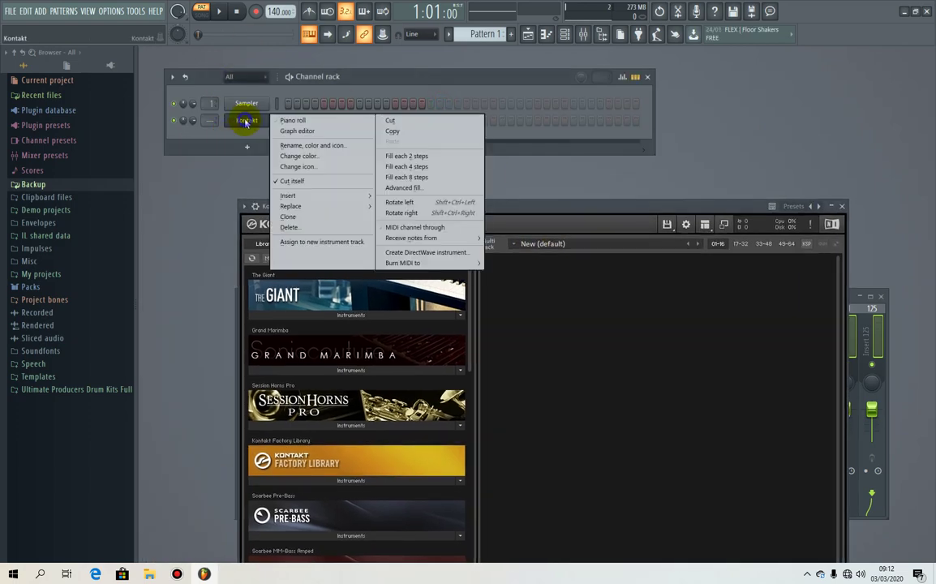
pyautogui.click(306, 223)
pyautogui.moveTo(589, 212); pyautogui.dragTo(549, 165)
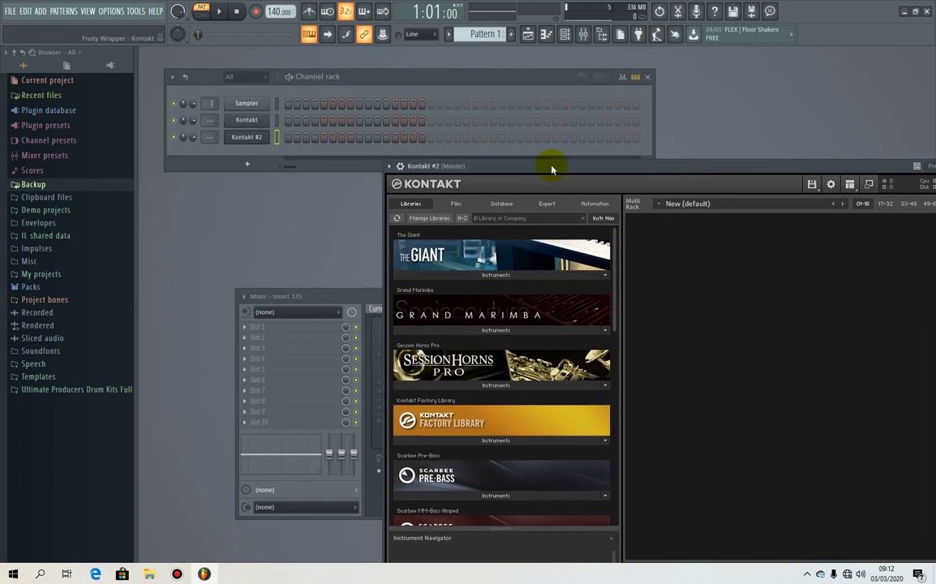
pyautogui.click(277, 123)
pyautogui.moveTo(658, 174); pyautogui.dragTo(522, 85)
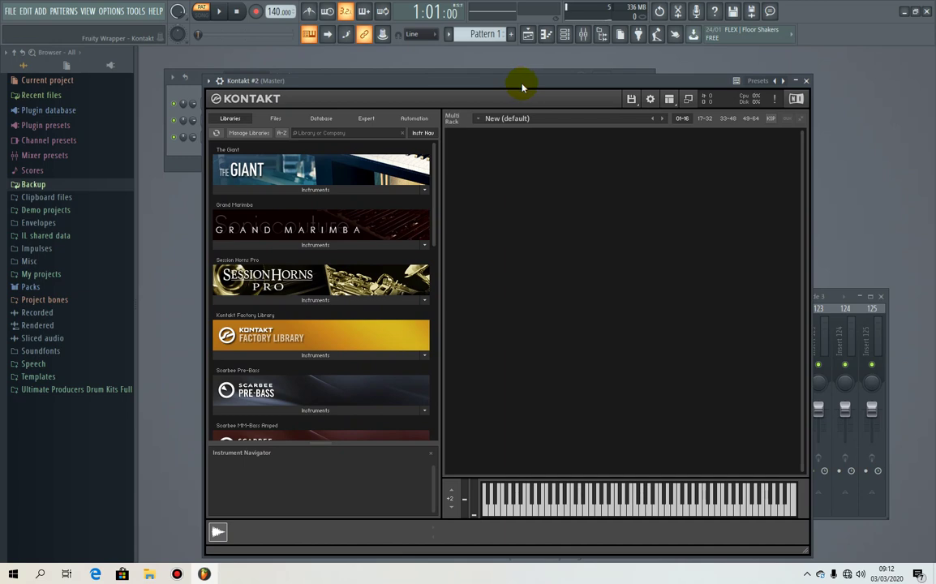
# Step: Load The Gentleman.nki from The Gentleman library into the second Kontakt instance
pyautogui.moveTo(522, 85); pyautogui.dragTo(520, 222)
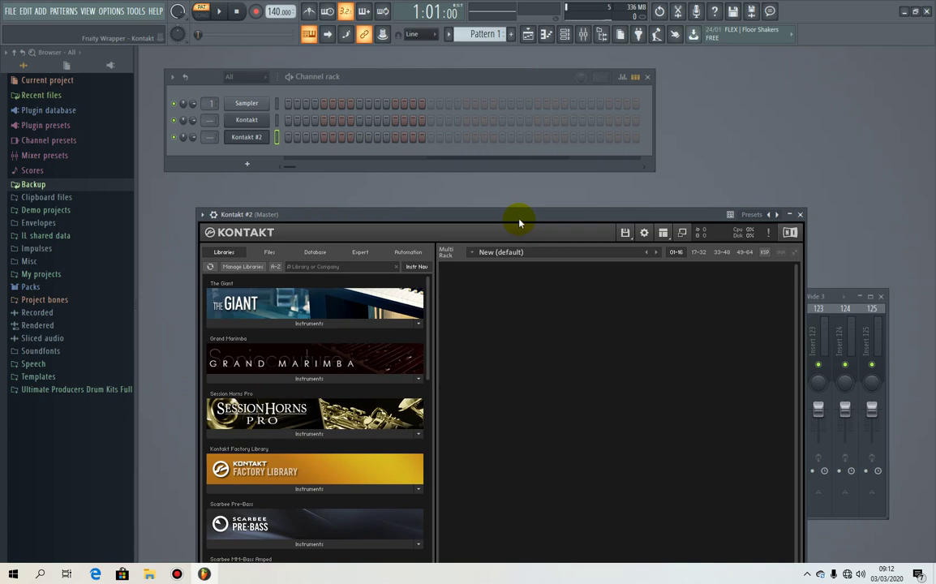
pyautogui.moveTo(520, 222); pyautogui.dragTo(558, 85)
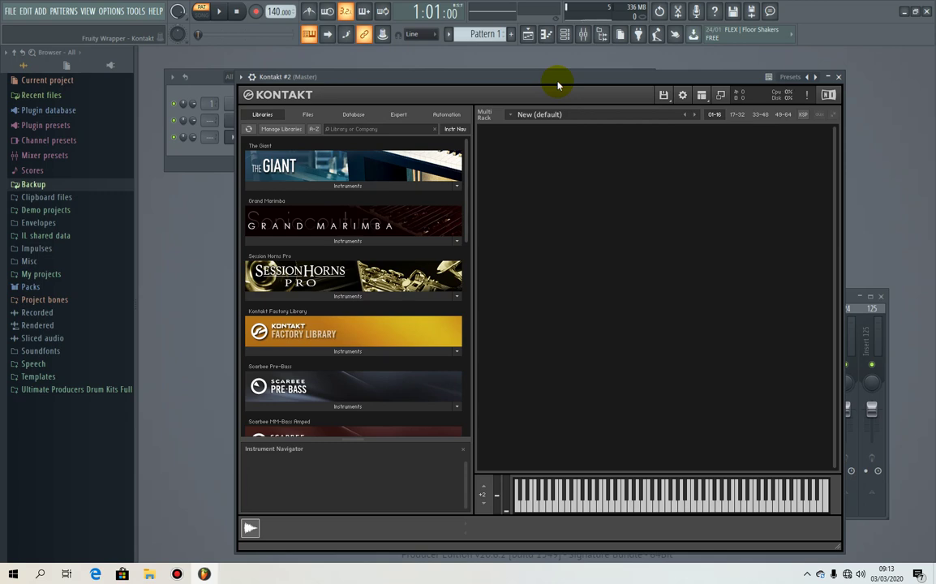
pyautogui.moveTo(465, 163); pyautogui.dragTo(480, 252)
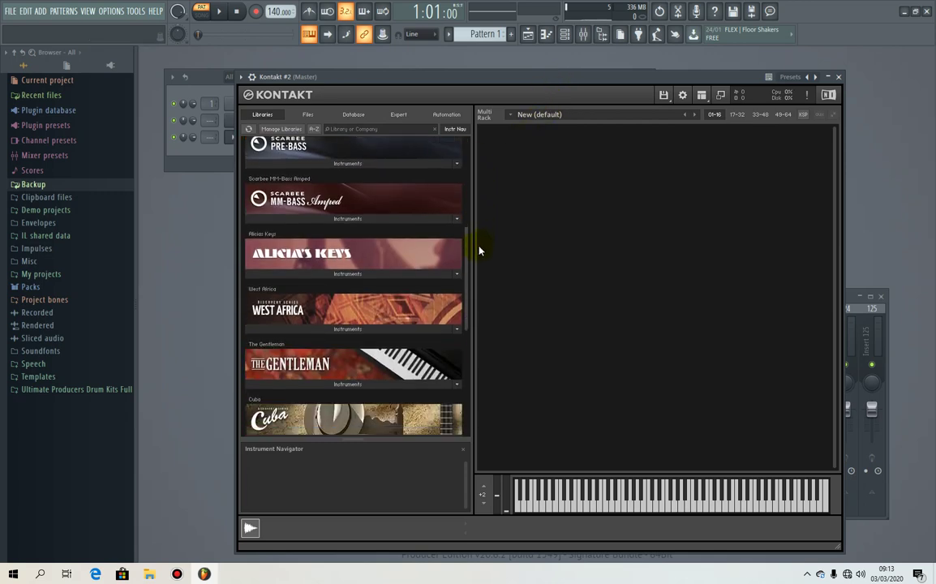
pyautogui.moveTo(478, 251)
pyautogui.mouseDown()
pyautogui.moveTo(479, 210)
pyautogui.moveTo(480, 271)
pyautogui.mouseUp()
pyautogui.click(351, 333)
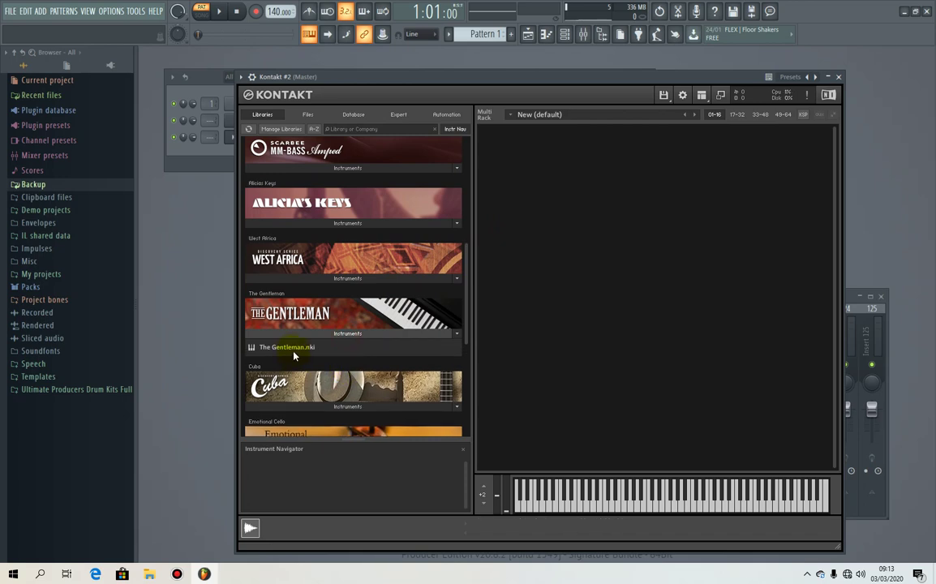
pyautogui.doubleClick(288, 348)
# Step: Audition The Gentleman piano by playing several notes on Kontakt's on-screen keyboard
pyautogui.click(614, 504)
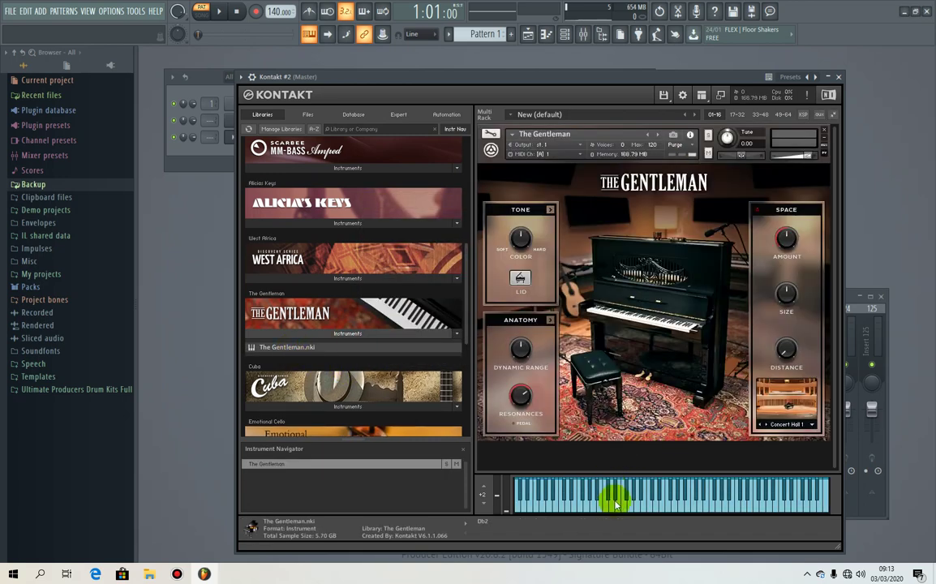
pyautogui.click(621, 503)
pyautogui.click(726, 502)
pyautogui.click(660, 510)
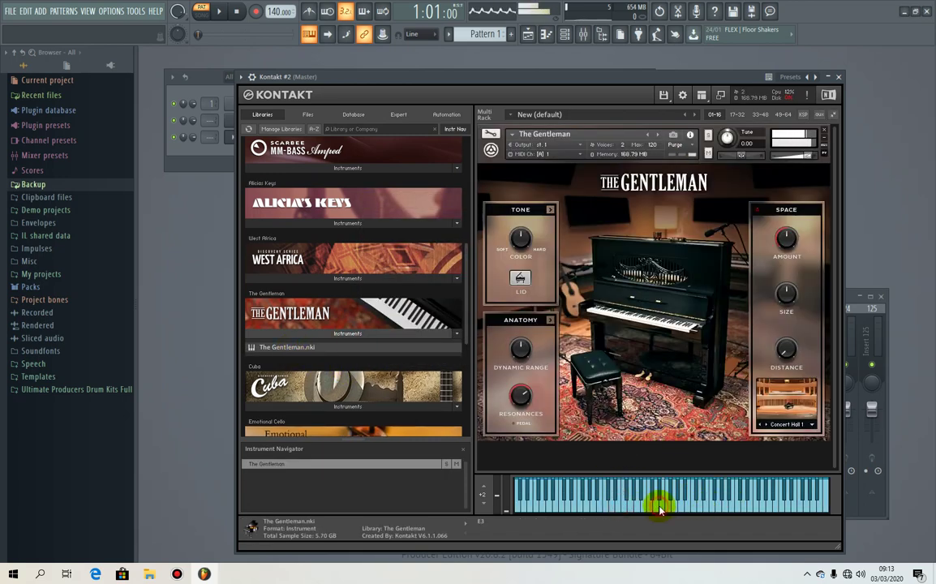
pyautogui.click(711, 502)
pyautogui.click(761, 498)
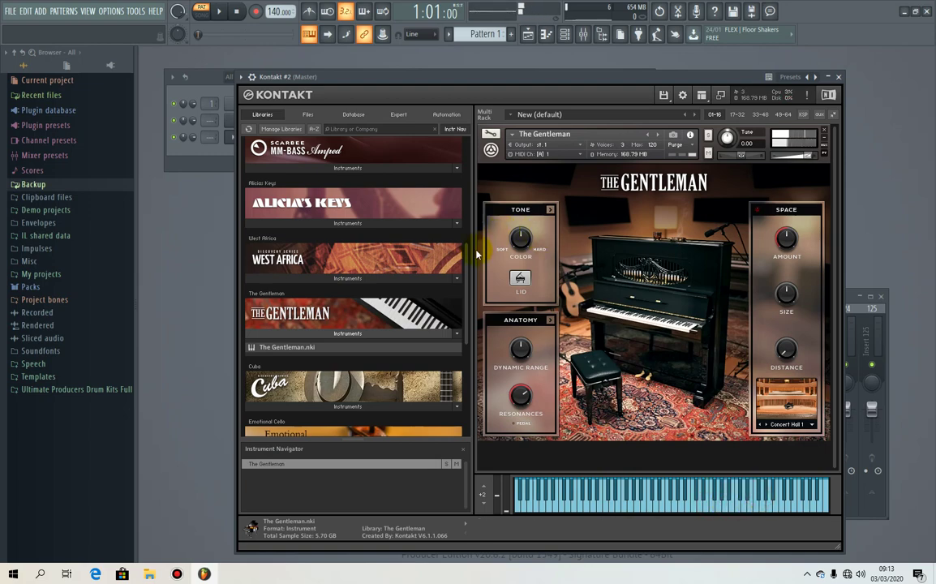
# Step: Add Scarbee Pre-Bass.nki from the Scarbee Pre-Bass library to the same Kontakt rack, below The Gentleman
pyautogui.scroll(-3, 464, 255)
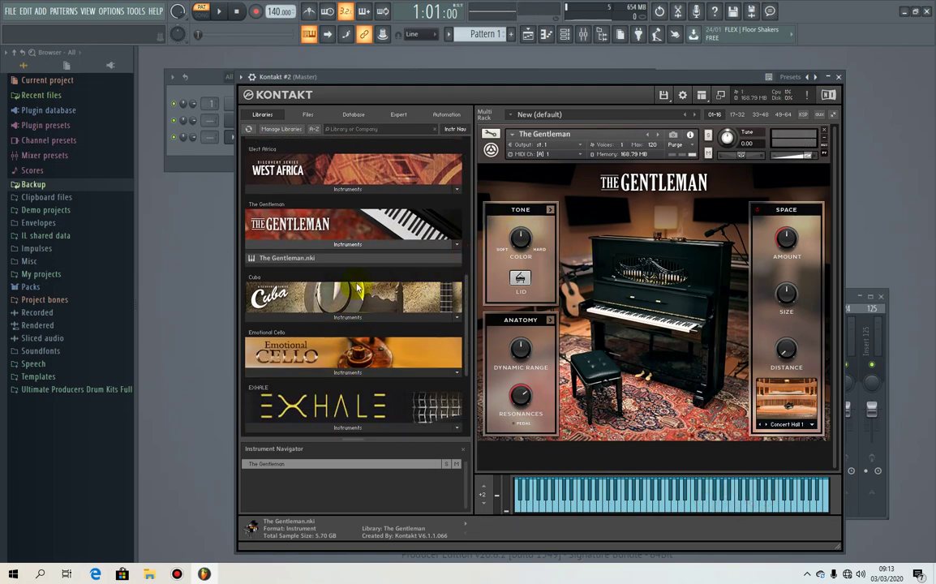
pyautogui.scroll(-2, 357, 287)
pyautogui.scroll(-2, 357, 287)
pyautogui.scroll(5, 357, 286)
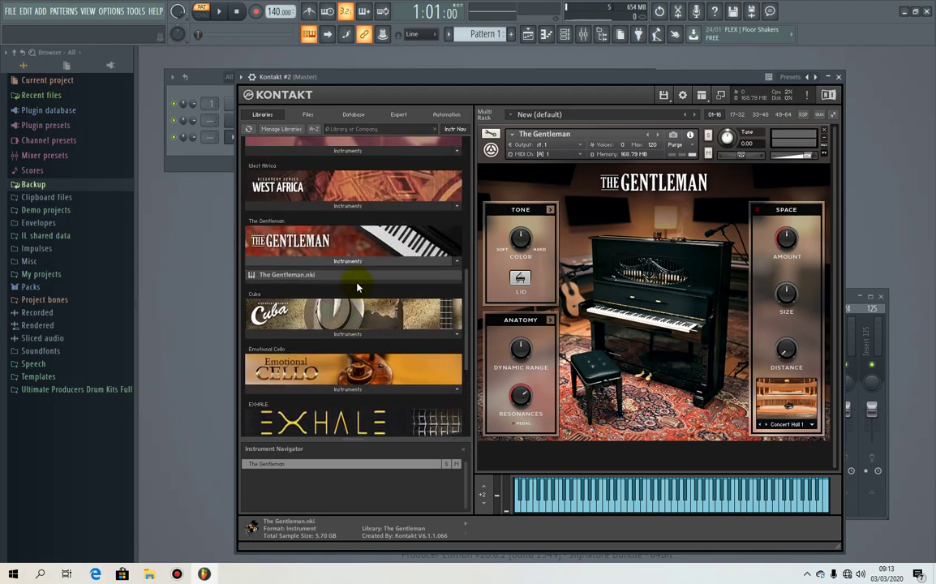
pyautogui.scroll(2, 357, 286)
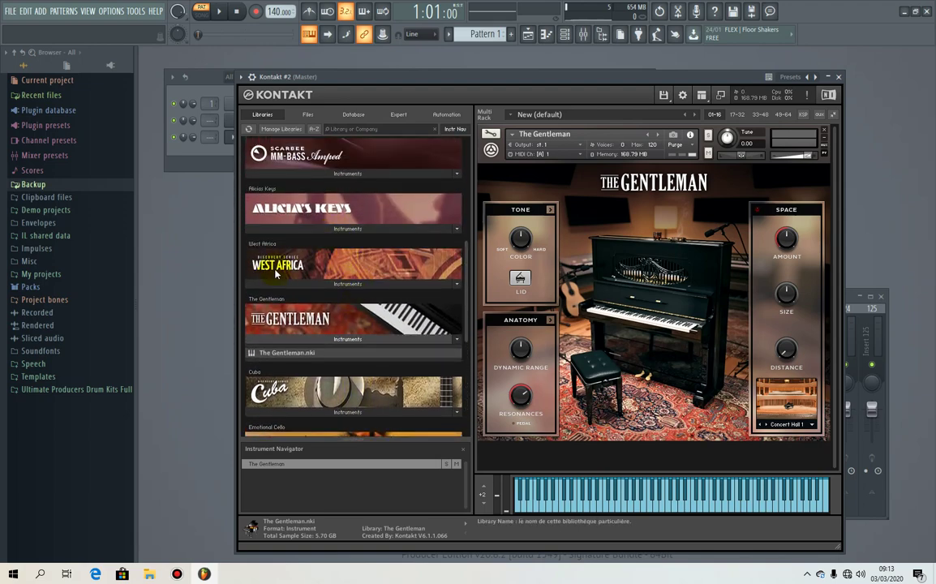
pyautogui.scroll(2, 334, 259)
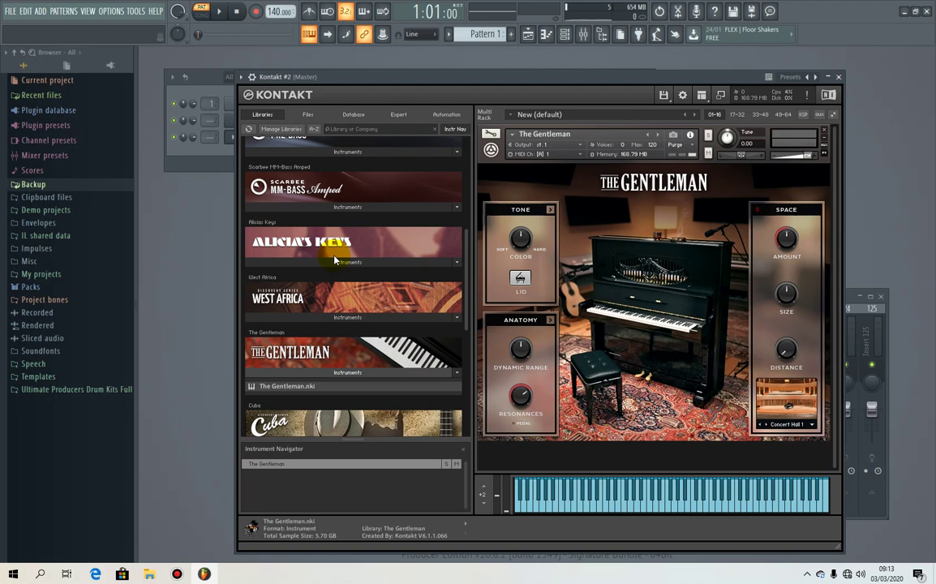
pyautogui.scroll(2, 349, 195)
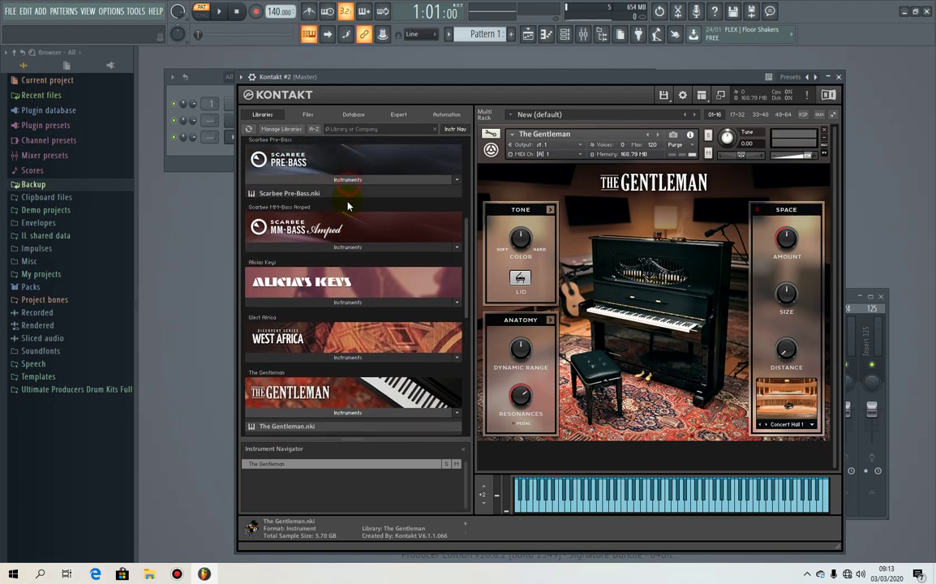
pyautogui.click(293, 194)
pyautogui.doubleClick(292, 194)
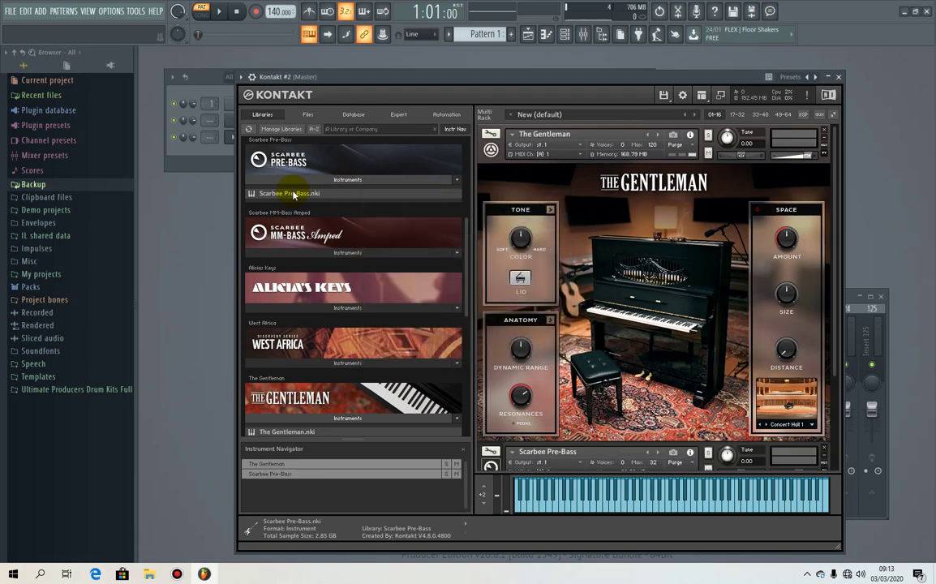
# Step: Play several notes on Kontakt's keyboard with the bass loaded, and check the MIDI channels assigned to both instruments
pyautogui.scroll(-2, 826, 367)
pyautogui.scroll(-3, 827, 368)
pyautogui.click(704, 509)
pyautogui.click(648, 510)
pyautogui.click(714, 504)
pyautogui.click(742, 501)
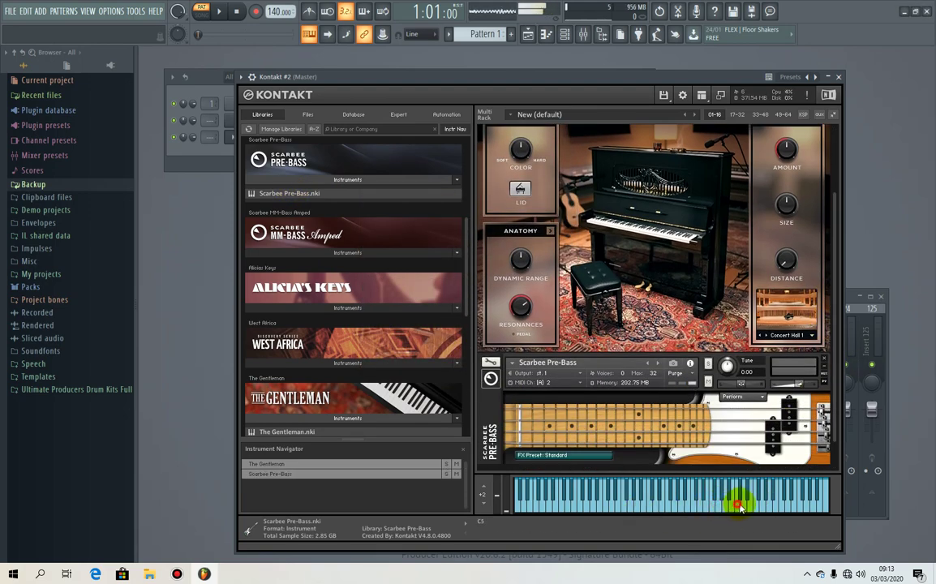
pyautogui.click(777, 501)
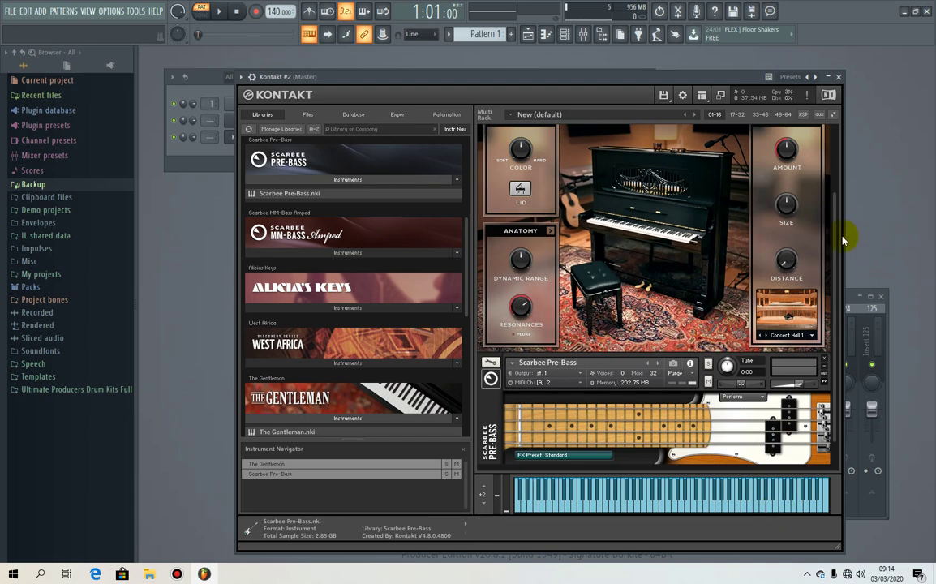
pyautogui.moveTo(836, 229); pyautogui.dragTo(848, 136)
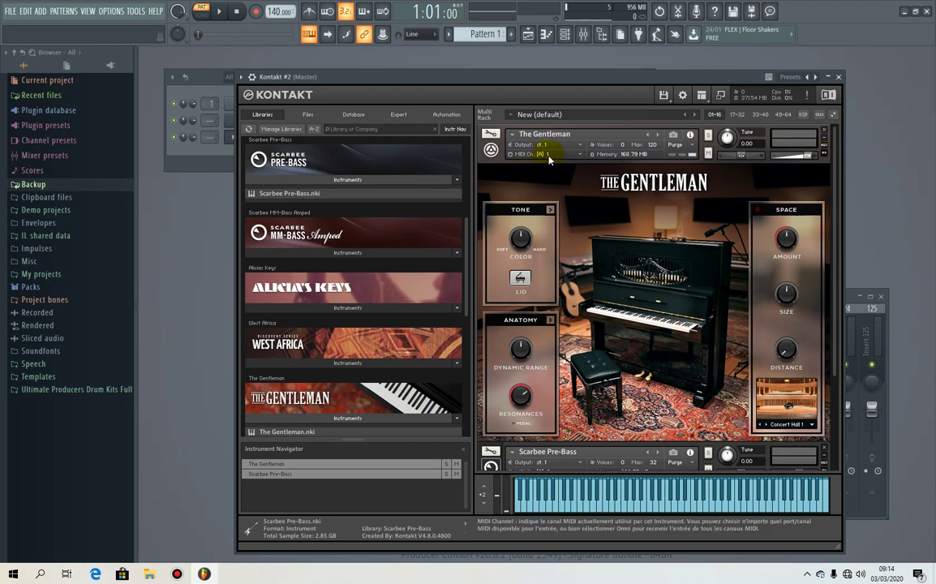
pyautogui.scroll(-3, 836, 197)
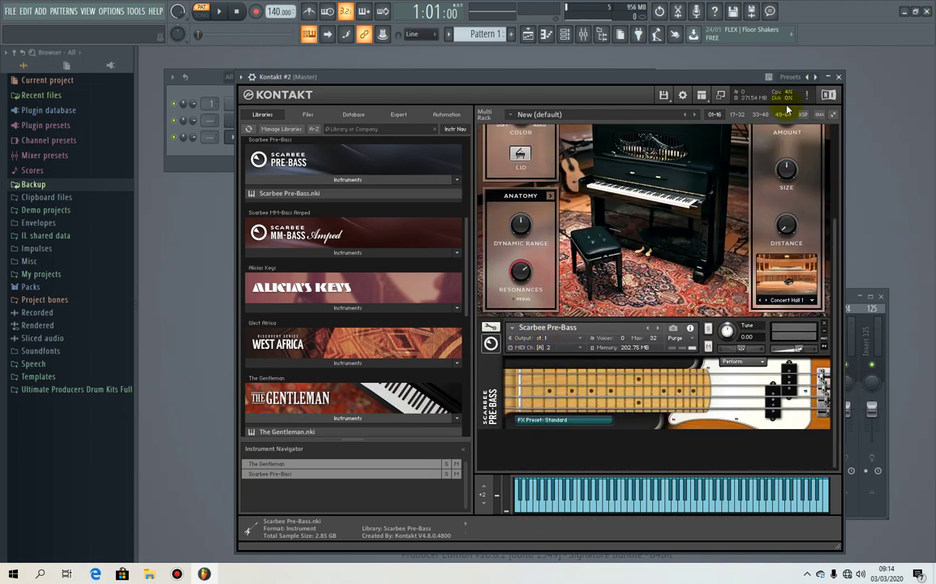
# Step: Close the Kontakt window and open the piano roll of the Kontakt #2 channel
pyautogui.click(839, 77)
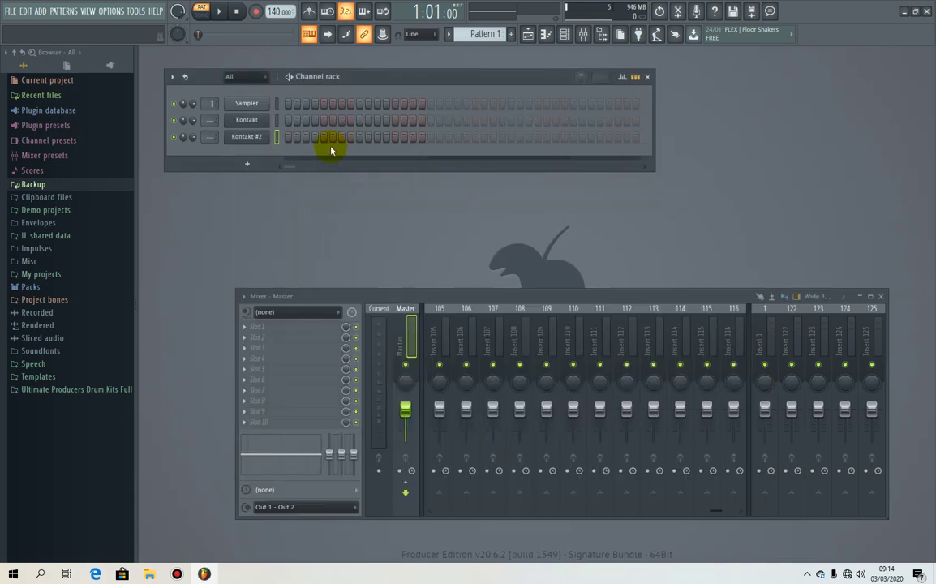
pyautogui.rightClick(246, 141)
pyautogui.click(261, 128)
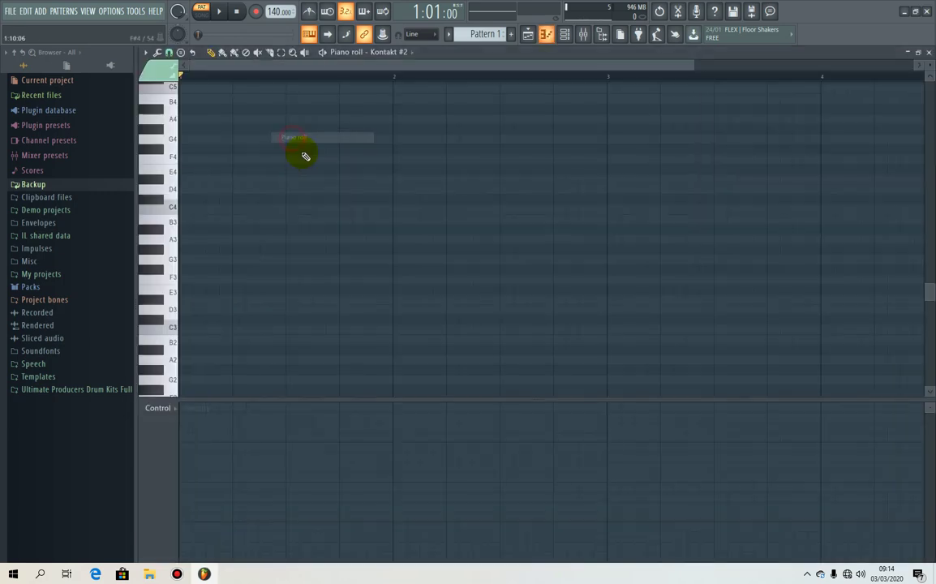
# Step: Audition low and high notes of the Kontakt #2 channel on the piano roll's keyboard
pyautogui.scroll(5, 170, 298)
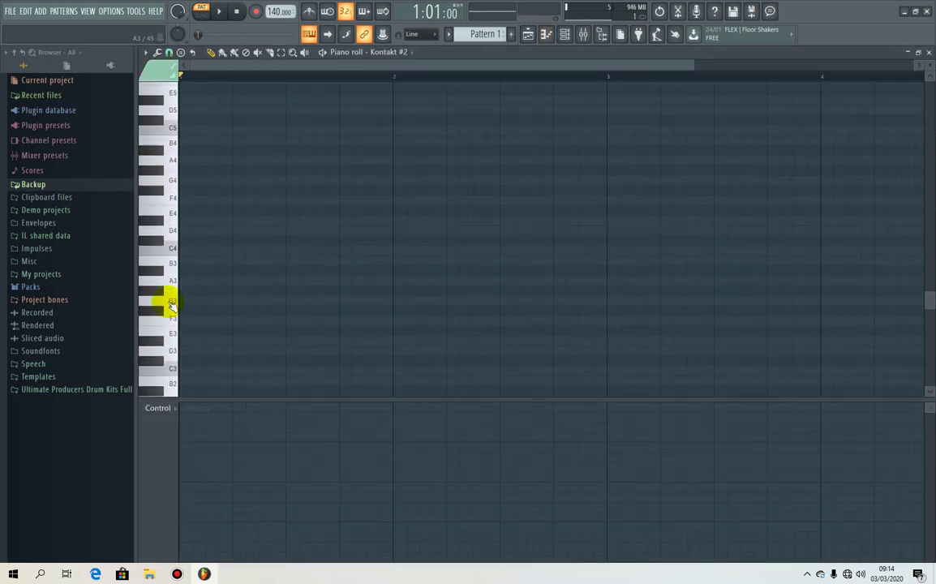
pyautogui.scroll(2, 173, 300)
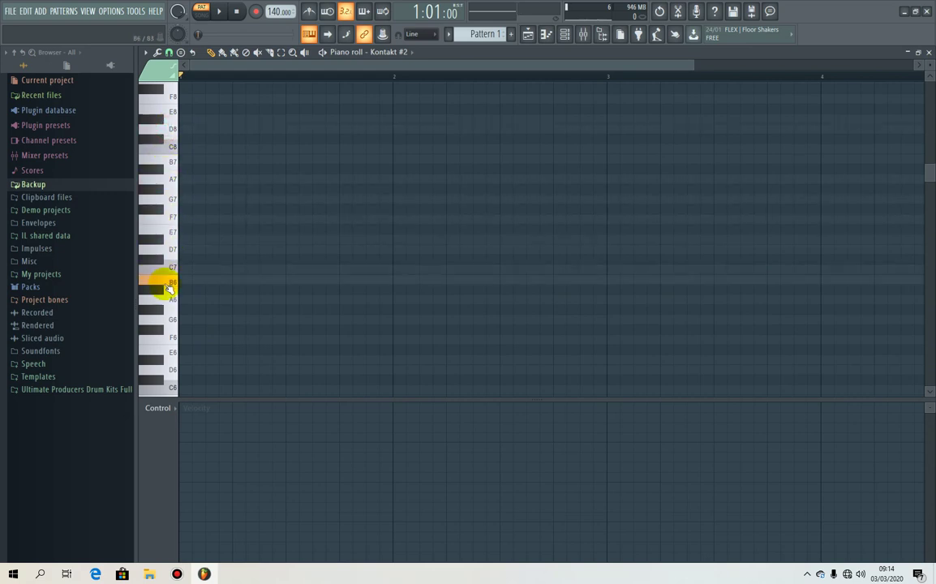
pyautogui.click(172, 273)
pyautogui.scroll(-7, 173, 274)
pyautogui.click(173, 277)
pyautogui.click(173, 312)
pyautogui.click(171, 277)
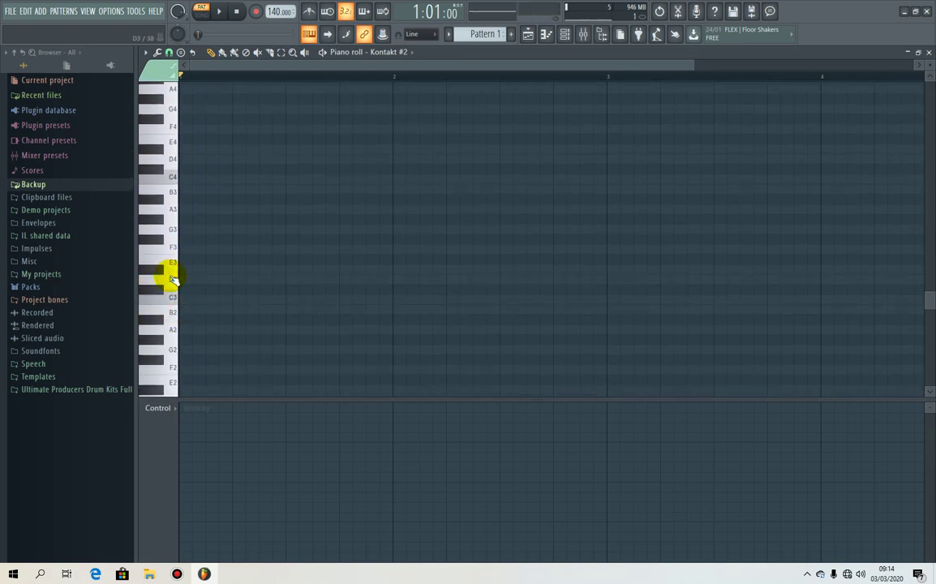
pyautogui.click(169, 254)
pyautogui.click(169, 290)
pyautogui.click(168, 300)
pyautogui.click(169, 244)
pyautogui.click(168, 182)
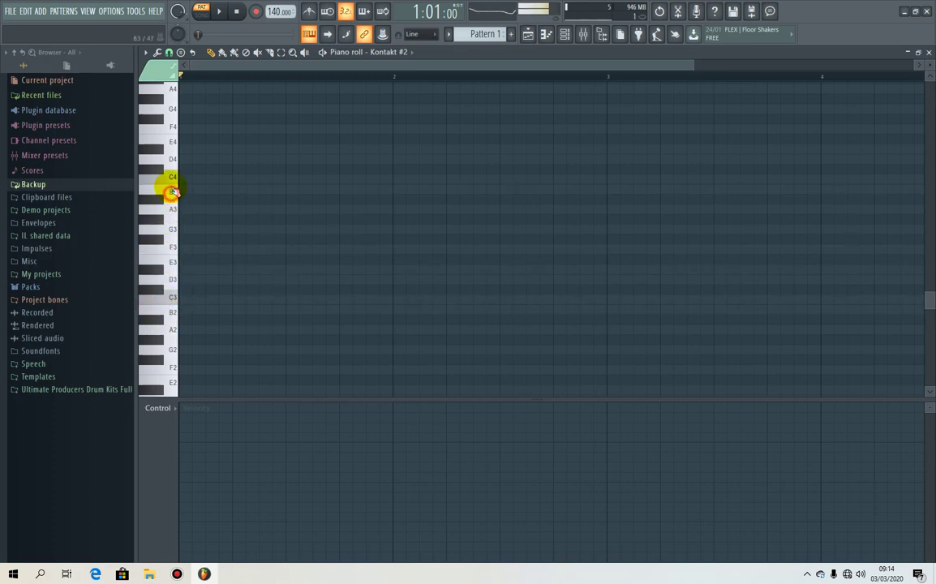
pyautogui.click(159, 72)
pyautogui.click(153, 135)
pyautogui.click(163, 257)
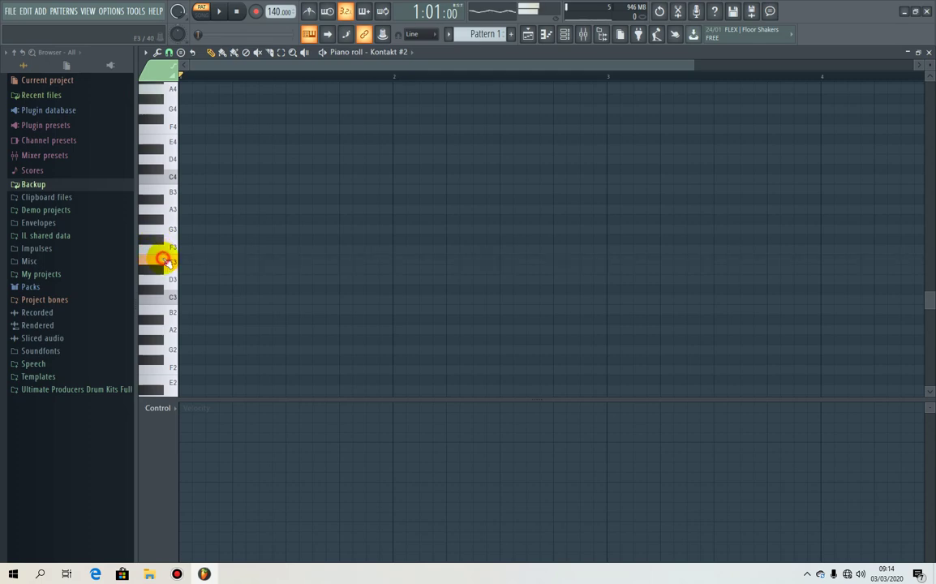
pyautogui.scroll(1, 168, 264)
pyautogui.scroll(10, 169, 264)
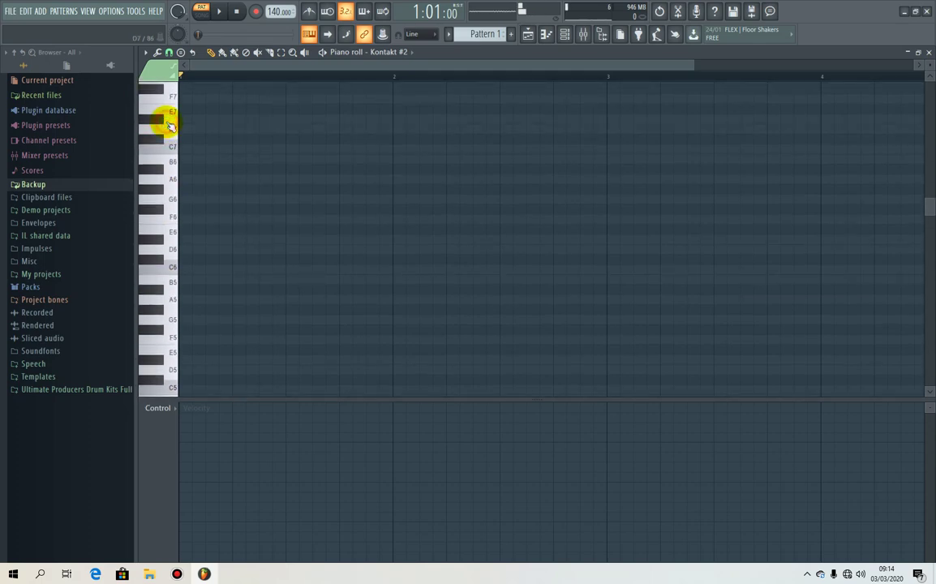
pyautogui.click(162, 219)
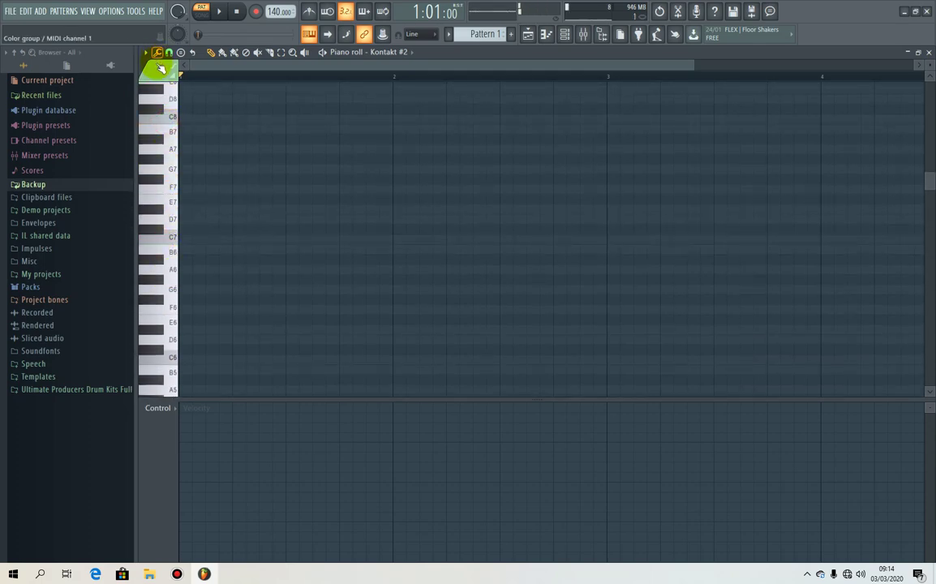
# Step: With note colour group 1 (MIDI channel 1), place consecutive half-bar notes D6, B5, C6 and B5 from bar 1, and play them back
pyautogui.click(158, 69)
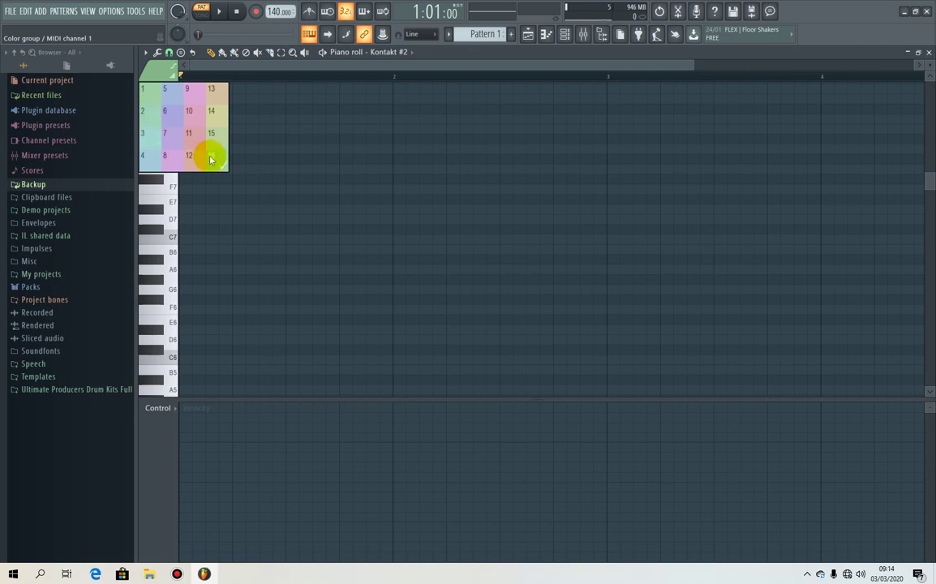
pyautogui.click(149, 102)
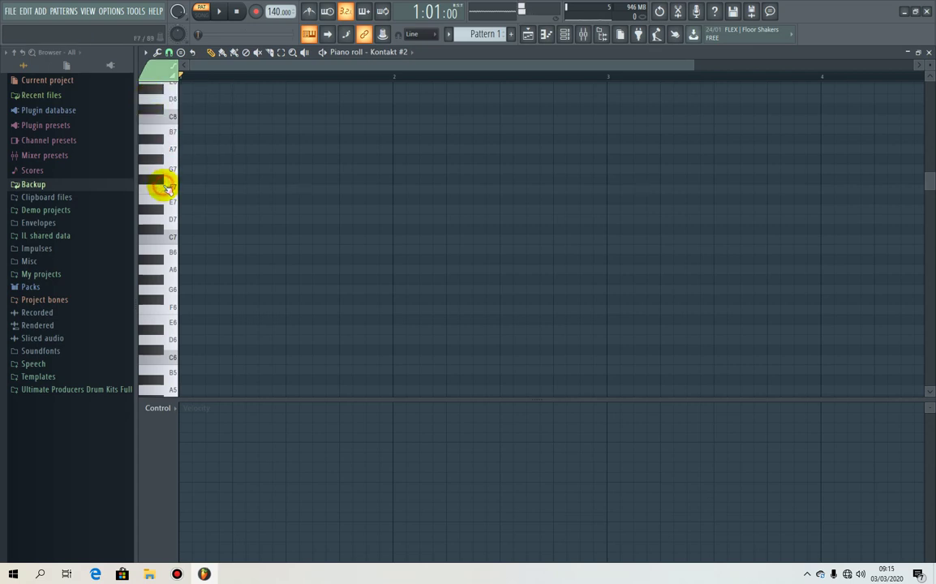
pyautogui.scroll(-4, 163, 185)
pyautogui.click(165, 187)
pyautogui.click(193, 189)
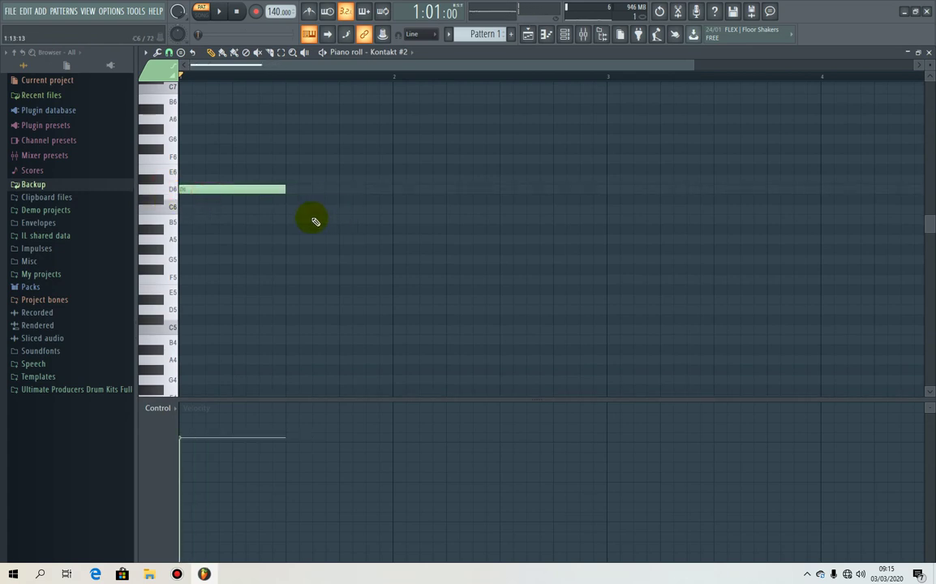
pyautogui.click(290, 218)
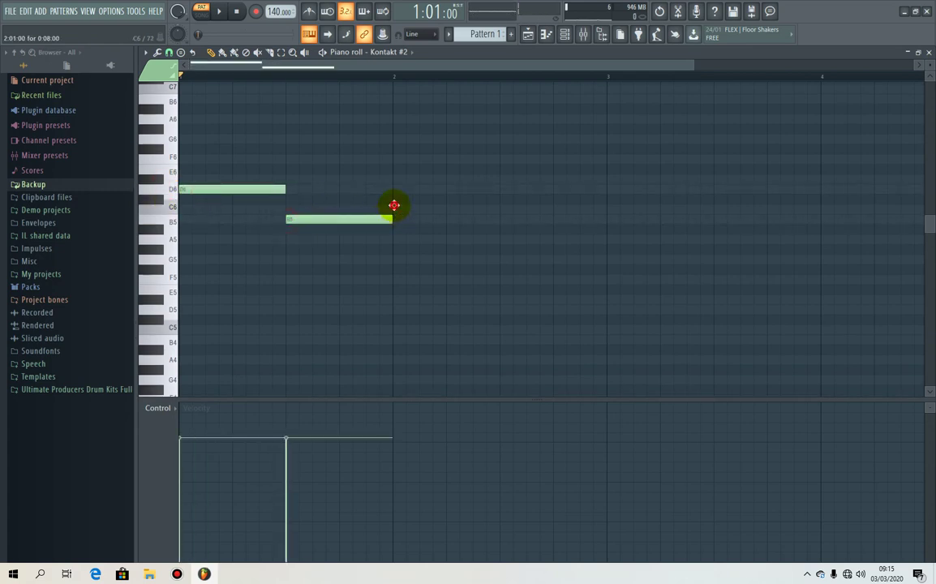
pyautogui.click(396, 210)
pyautogui.click(503, 219)
pyautogui.press('space')
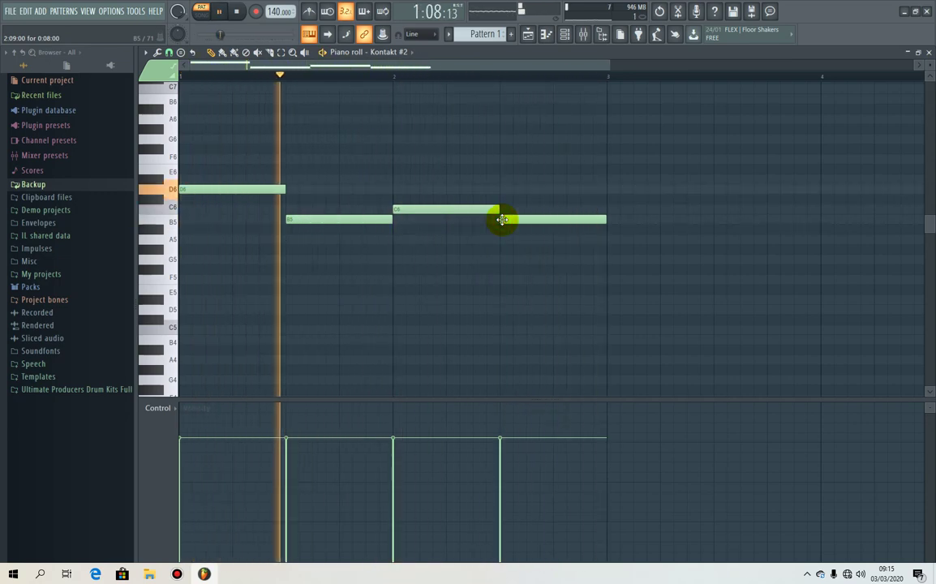
pyautogui.press('space')
# Step: With note colour group 2 (MIDI channel 2), place consecutive half-bar notes D#5, D5, D#5 and F5 from bar 3
pyautogui.moveTo(606, 62); pyautogui.dragTo(742, 61)
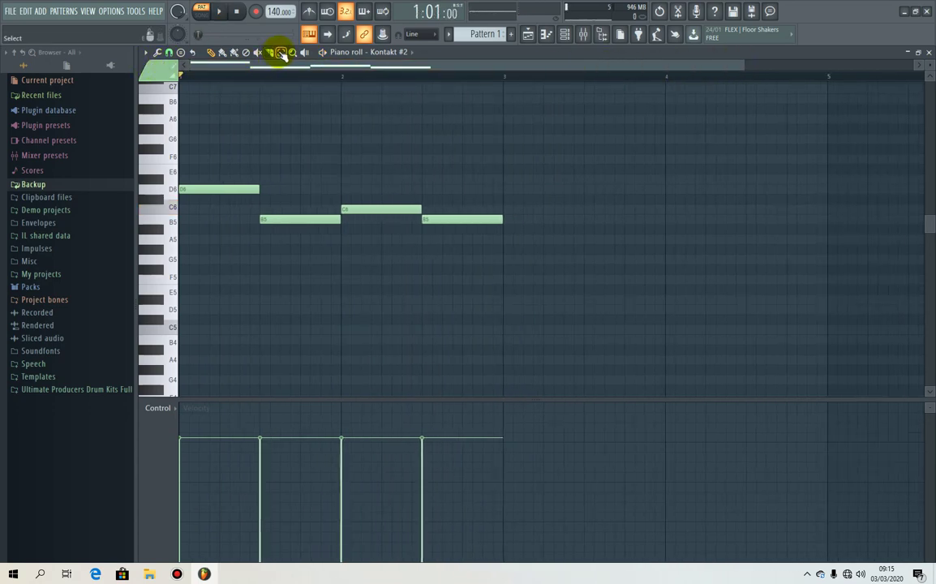
pyautogui.click(159, 72)
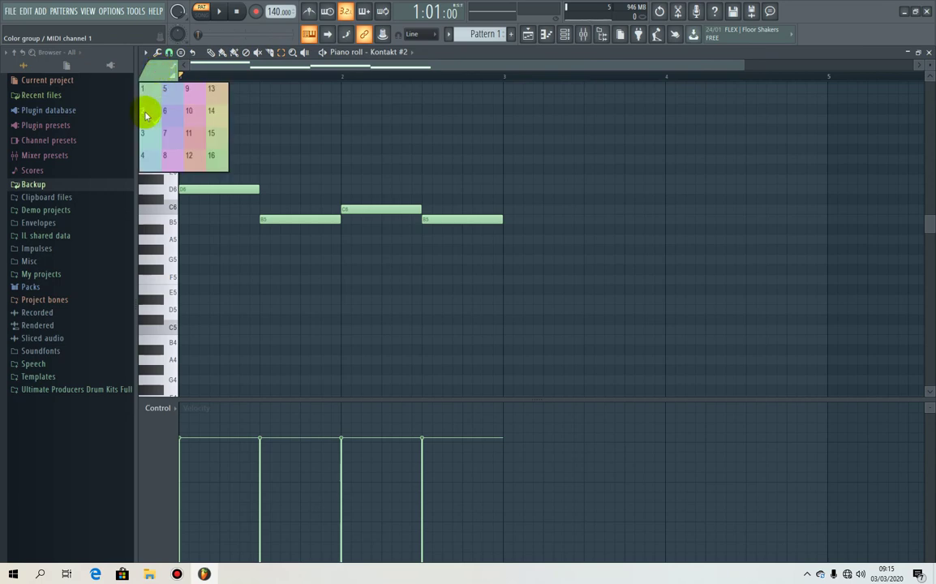
pyautogui.click(146, 114)
pyautogui.scroll(-3, 195, 351)
pyautogui.click(167, 268)
pyautogui.click(167, 289)
pyautogui.click(504, 209)
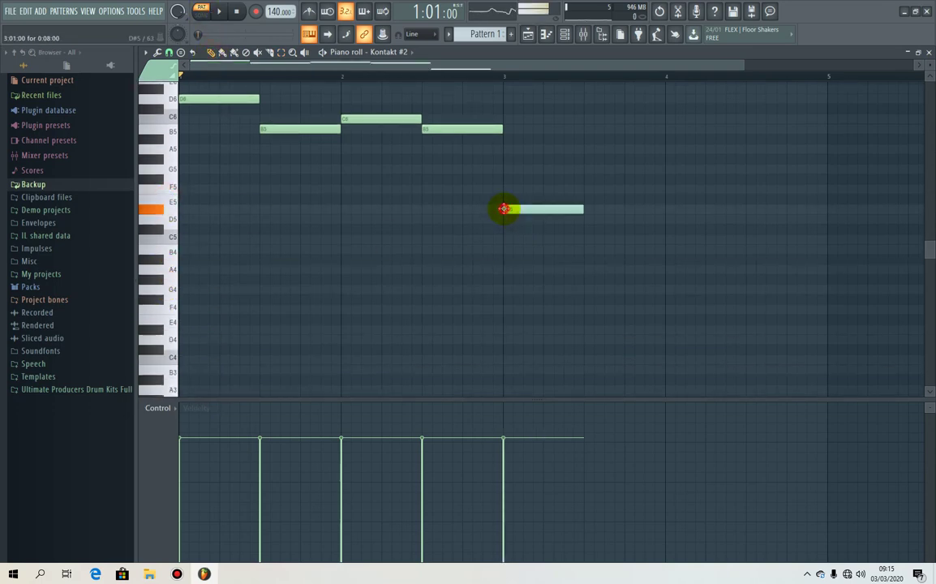
pyautogui.click(586, 219)
pyautogui.click(667, 209)
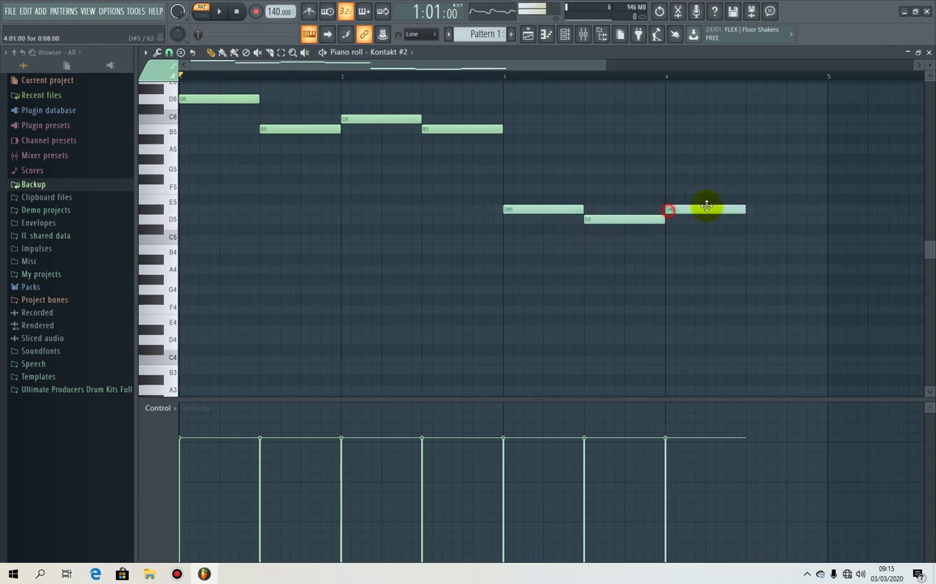
pyautogui.click(746, 189)
# Step: Play back the four-bar pattern to hear the colour group 1 notes followed by the colour group 2 notes
pyautogui.press('space')
pyautogui.moveTo(604, 65); pyautogui.dragTo(850, 65)
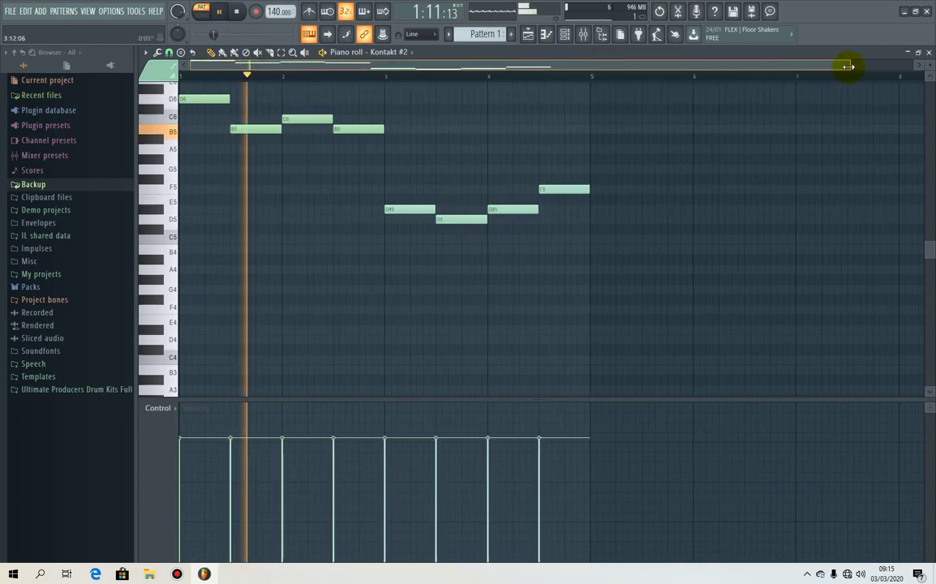
pyautogui.scroll(5, 685, 205)
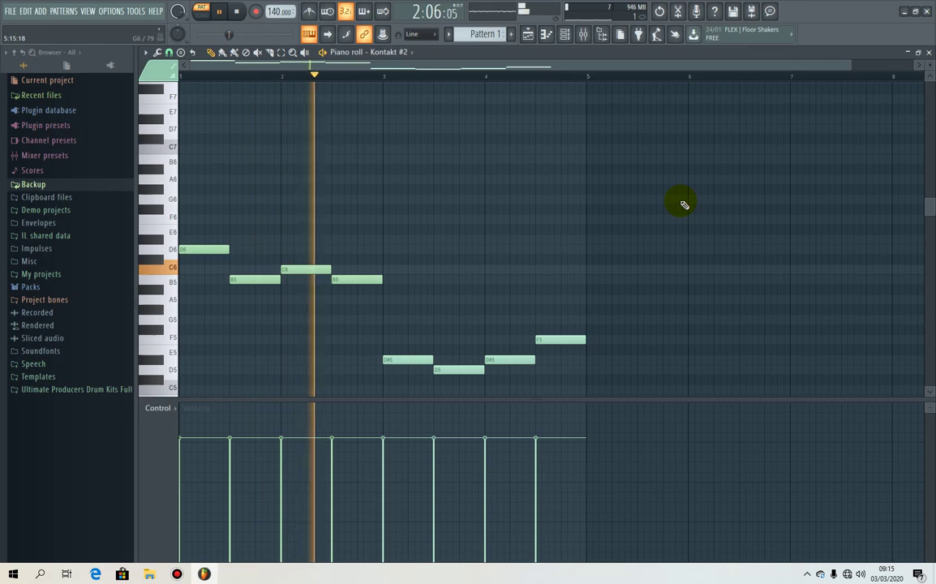
pyautogui.scroll(-3, 684, 204)
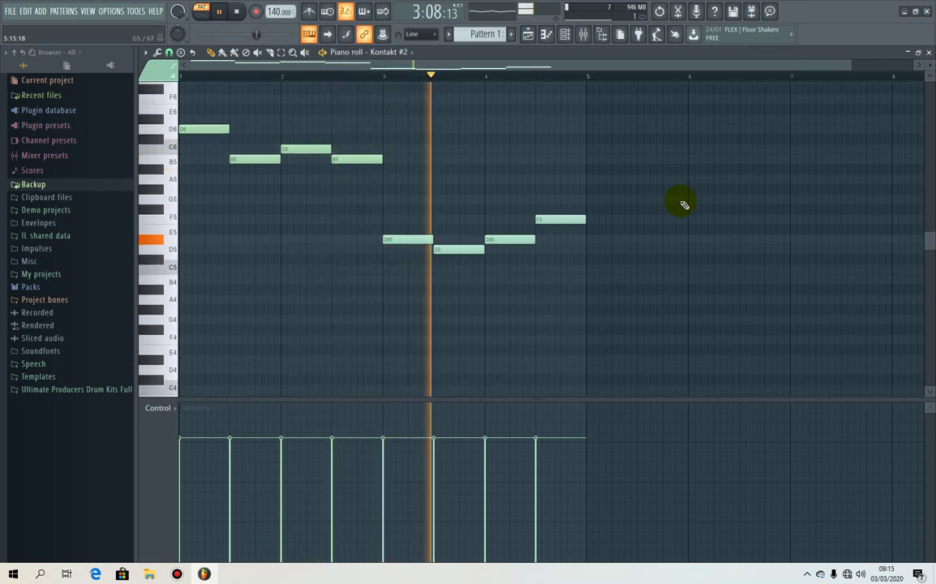
pyautogui.press('space')
# Step: Move the four colour group 2 notes to bar 1 beneath the upper notes, and play both parts together
pyautogui.click(281, 52)
pyautogui.moveTo(585, 302); pyautogui.dragTo(396, 226)
pyautogui.moveTo(646, 177); pyautogui.dragTo(185, 241)
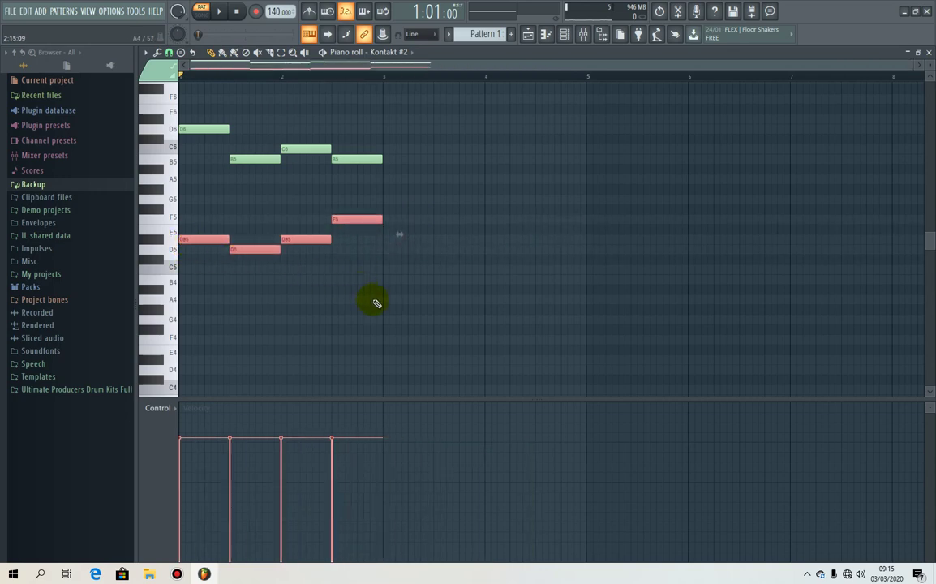
pyautogui.press('space')
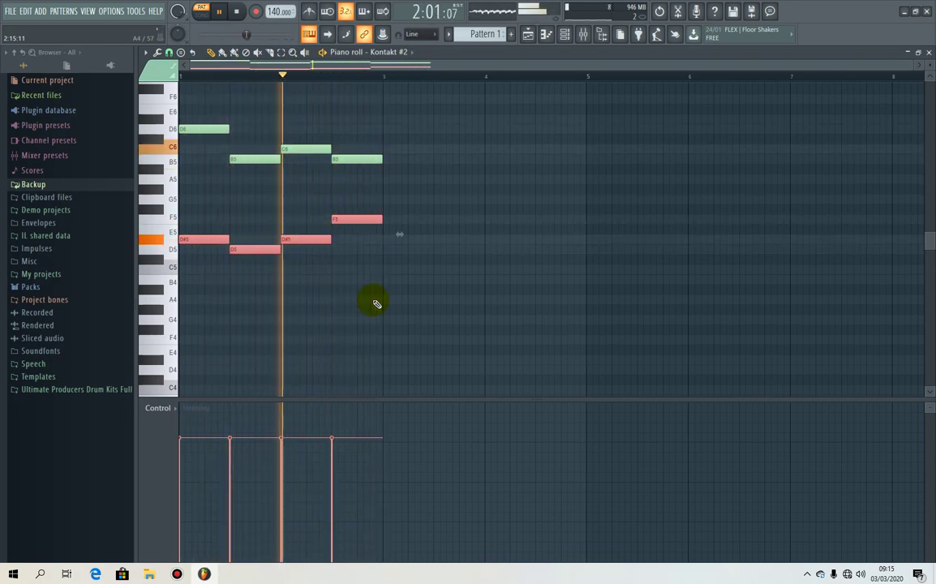
pyautogui.click(929, 52)
pyautogui.press('space')
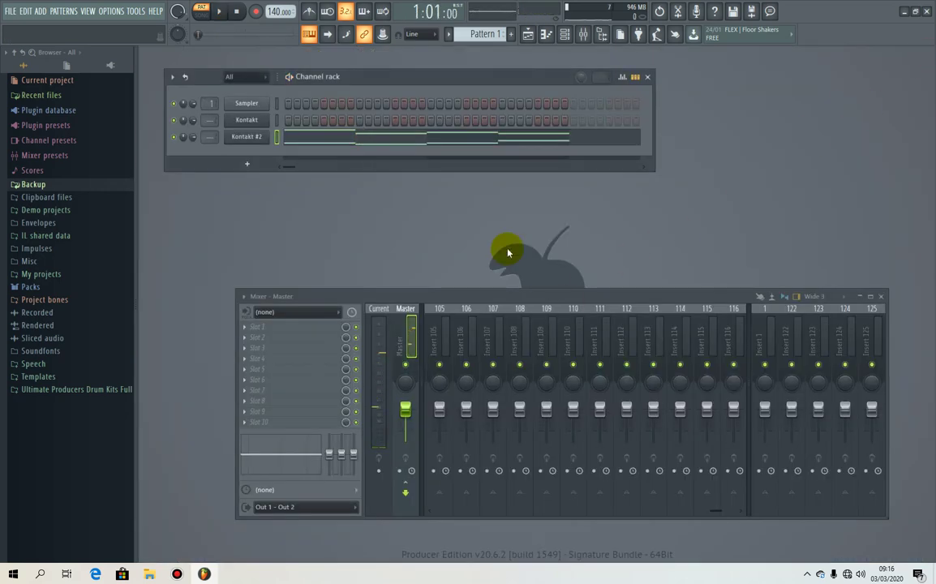
# Step: Route the Kontakt #2 channel to mixer insert 2, and enlarge the mixer upward while playing the pattern
pyautogui.moveTo(213, 137); pyautogui.dragTo(214, 142)
pyautogui.scroll(15, 554, 346)
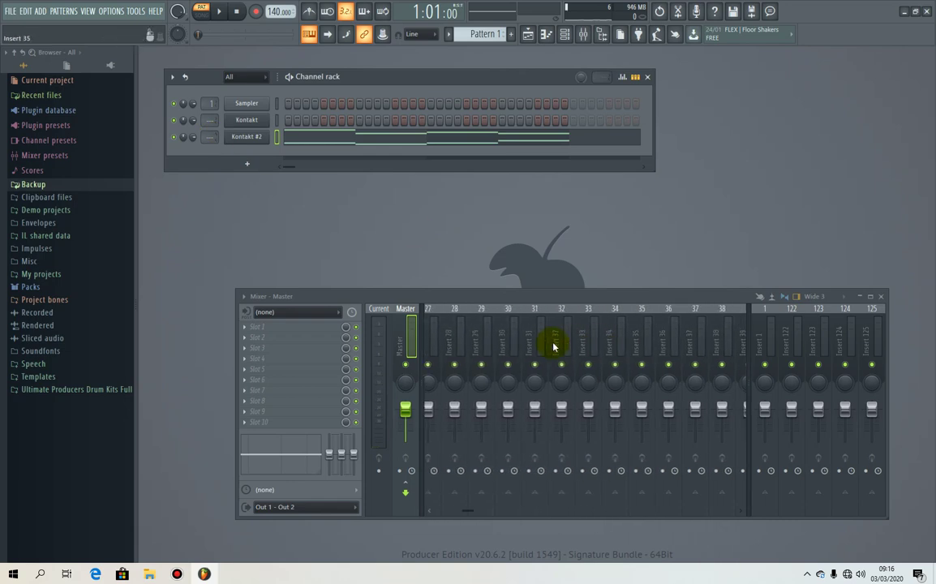
pyautogui.moveTo(213, 138); pyautogui.dragTo(213, 123)
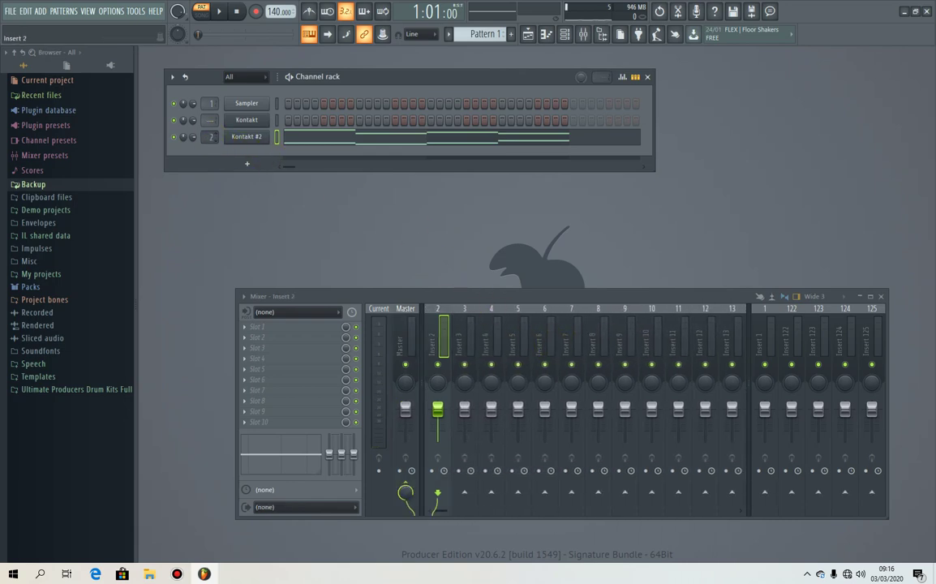
pyautogui.press('space')
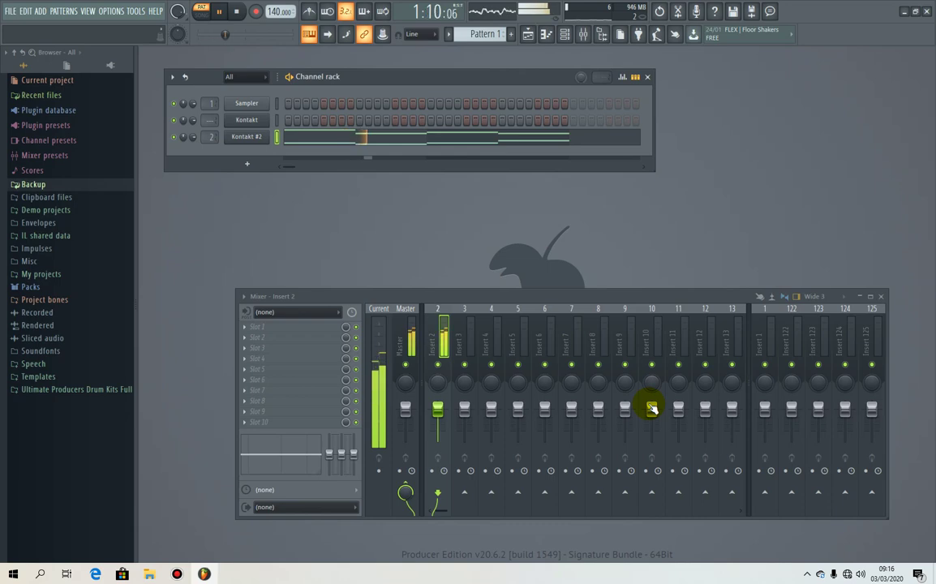
pyautogui.moveTo(523, 303); pyautogui.dragTo(516, 187)
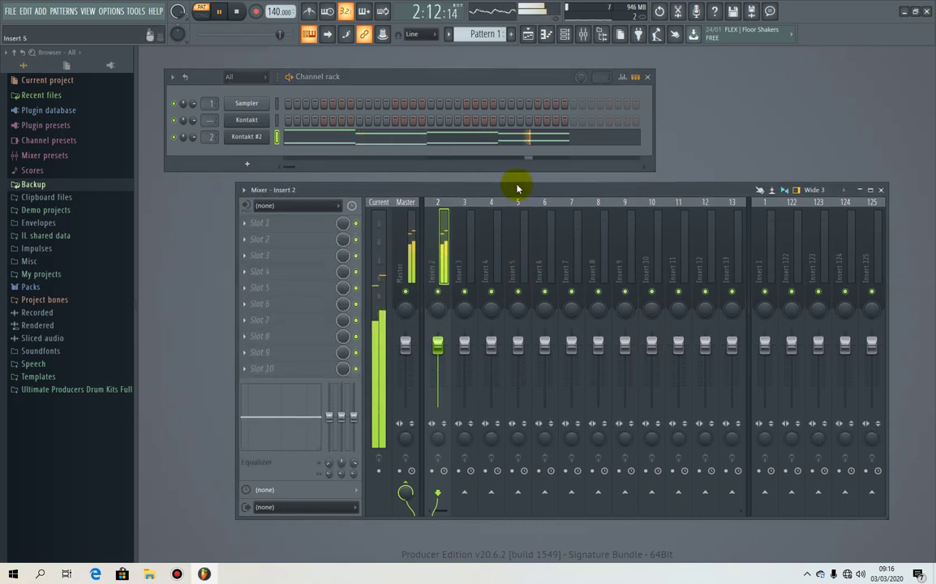
pyautogui.press('space')
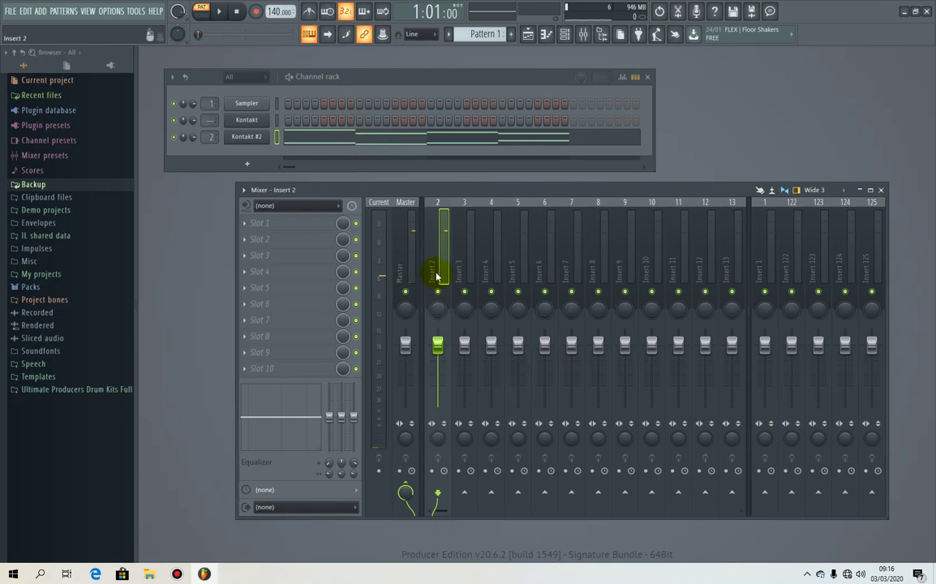
# Step: Arm mixer insert 2 for recording and render it in Pattern mode to a 32Bit float stereo WAV
pyautogui.click(432, 471)
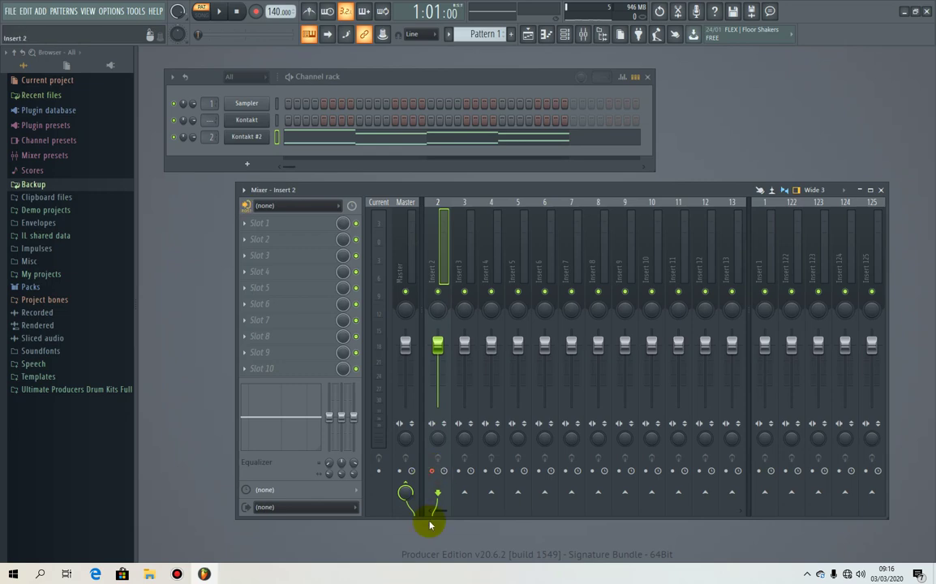
pyautogui.hotkey('alt', 'r')
pyautogui.click(539, 382)
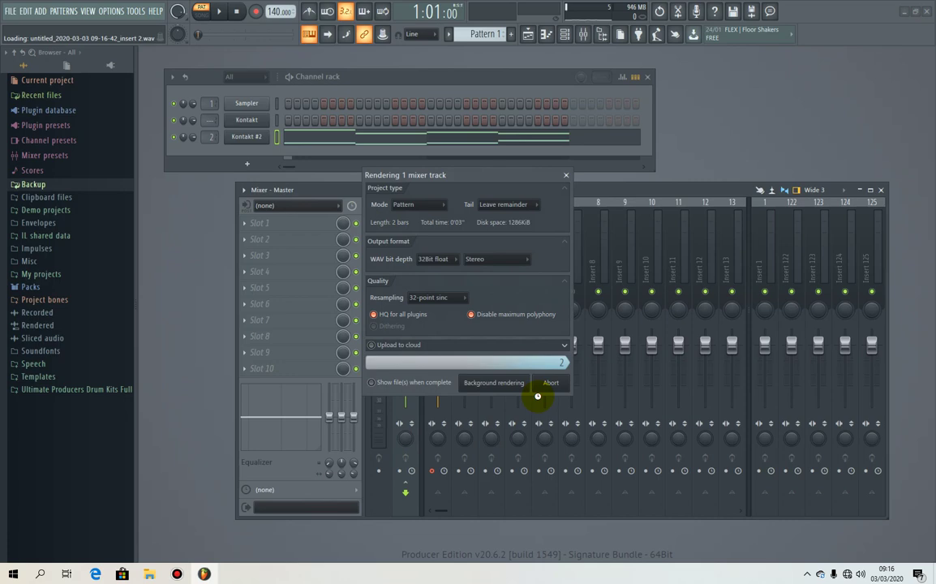
# Step: Place the rendered insert 2 audio clip on playlist Track 1 at bar 1, and play it in song mode
pyautogui.click(530, 35)
pyautogui.click(177, 73)
pyautogui.click(173, 91)
pyautogui.click(308, 95)
pyautogui.click(201, 13)
pyautogui.press('space')
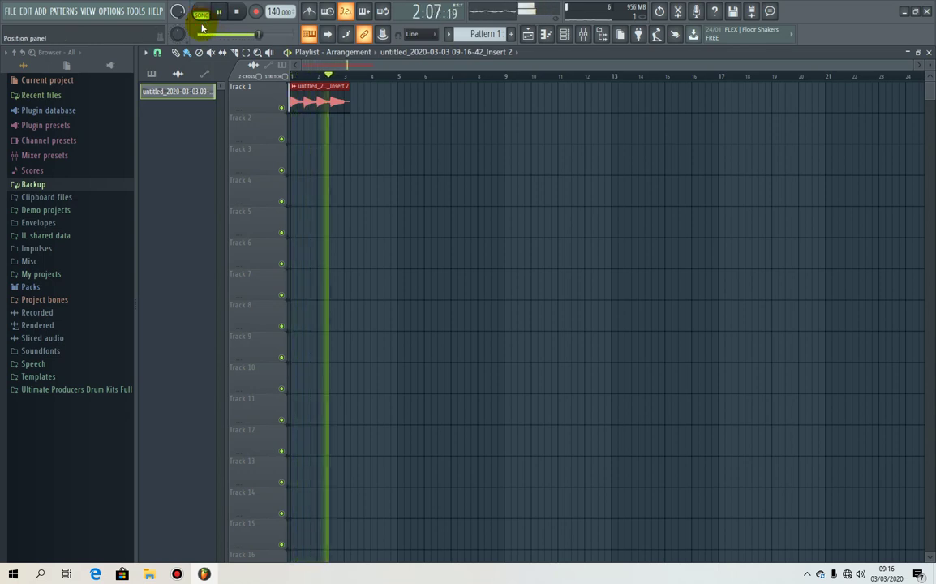
pyautogui.press('space')
pyautogui.click(930, 52)
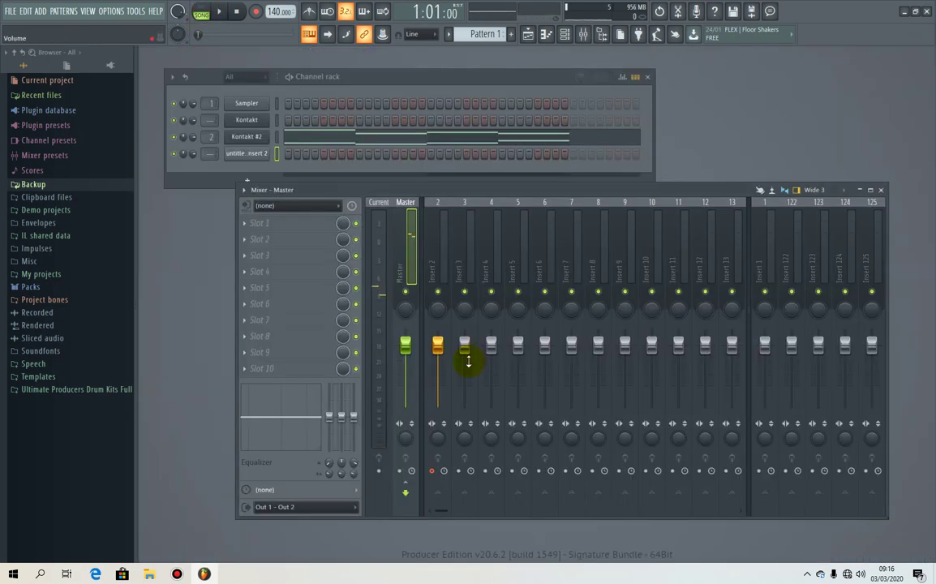
# Step: In the Kontakt #2 piano roll, move the four colour group 2 notes to bar 3 and play the pattern
pyautogui.click(414, 152)
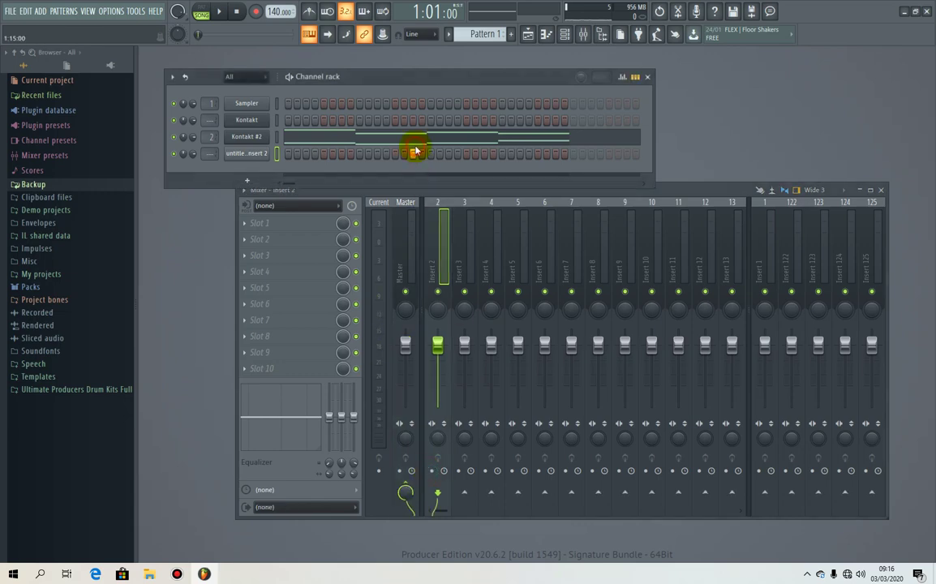
pyautogui.click(416, 141)
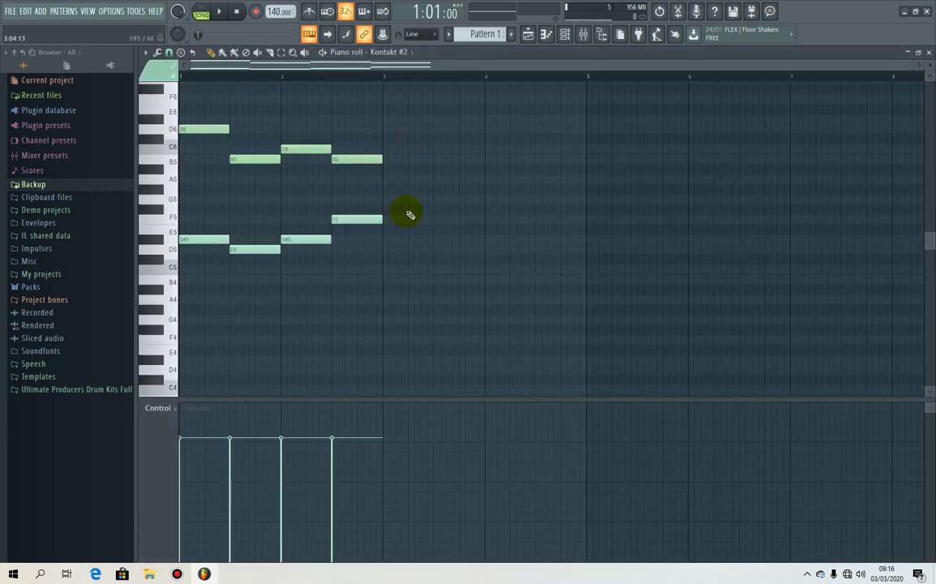
pyautogui.moveTo(435, 215); pyautogui.dragTo(164, 270)
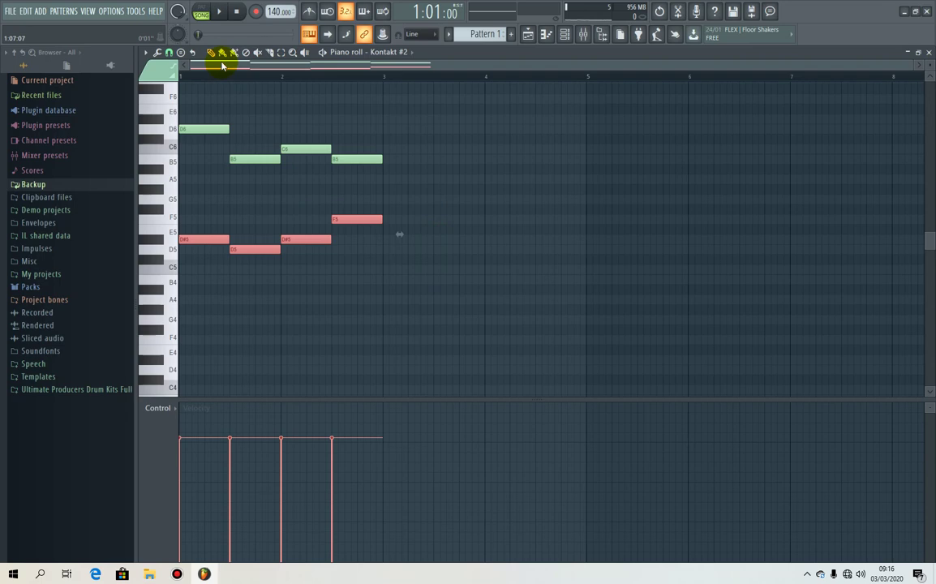
pyautogui.moveTo(192, 240); pyautogui.dragTo(392, 249)
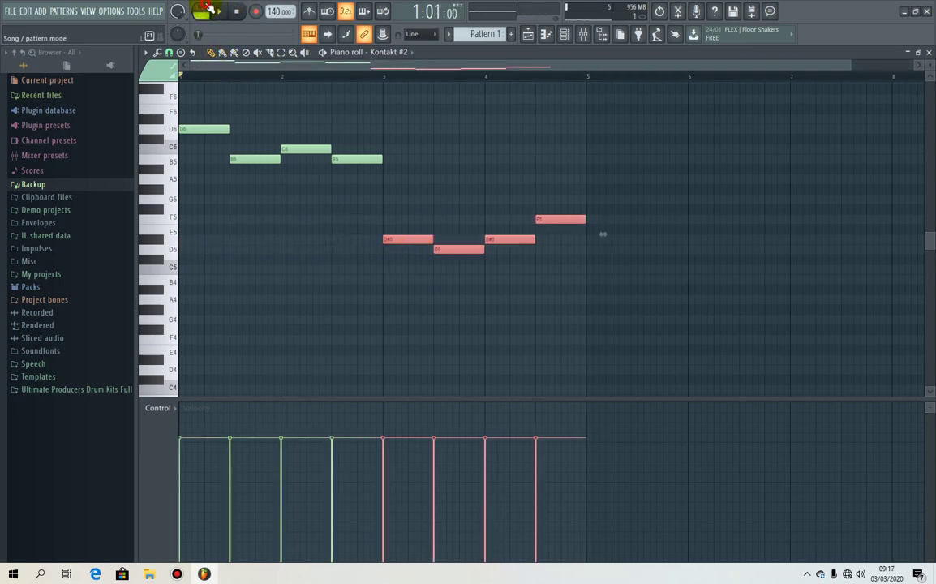
pyautogui.press('space')
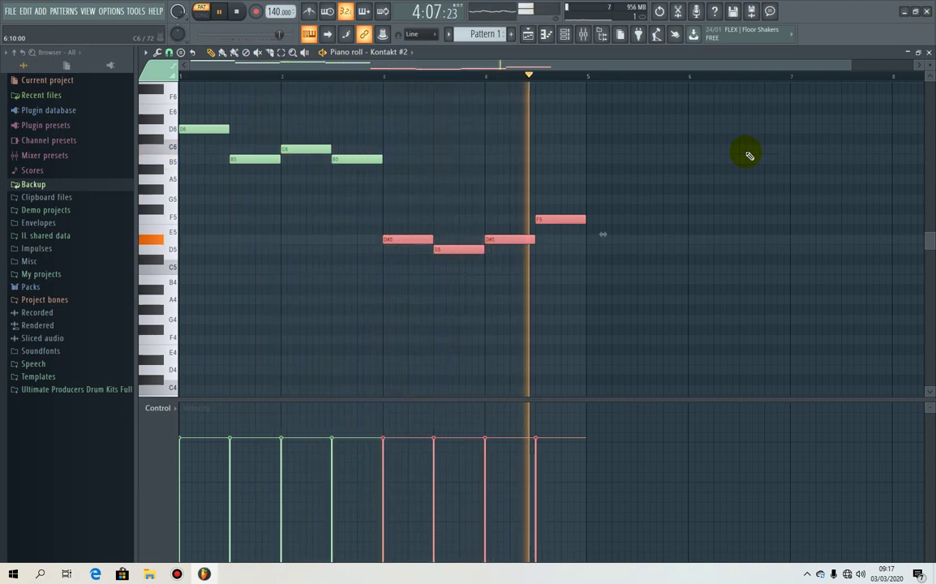
pyautogui.click(930, 53)
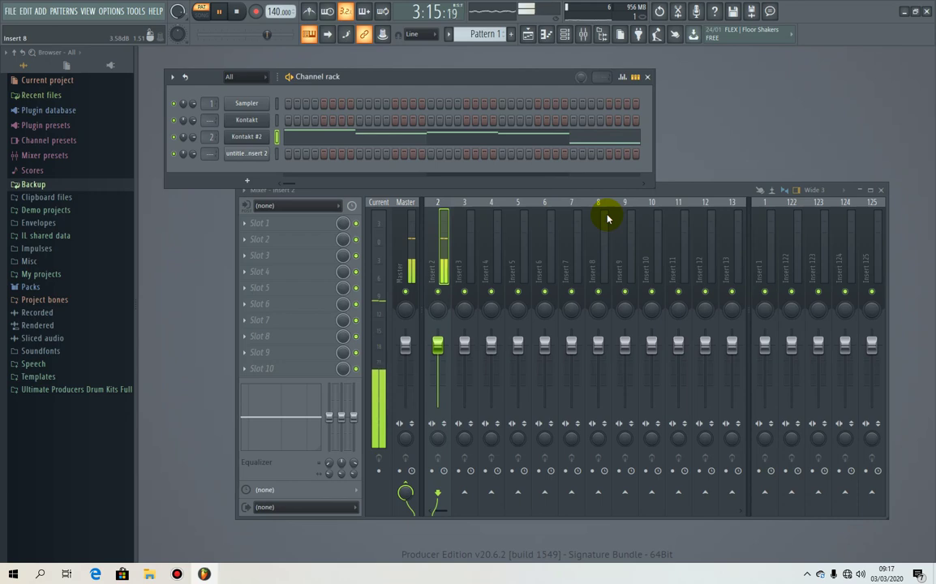
pyautogui.press('space')
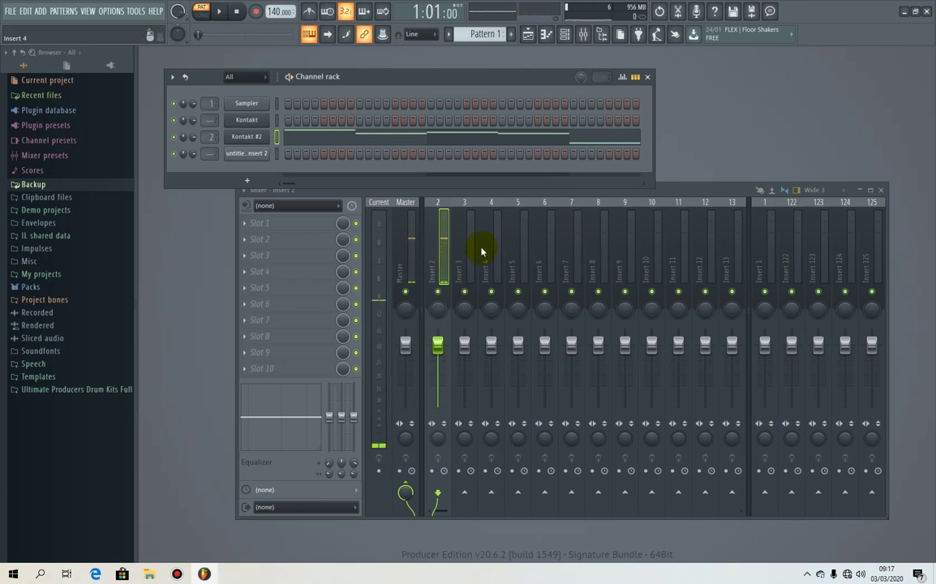
# Step: Arm mixer insert 2 again and render the rearranged four-bar pattern to a new WAV clip
pyautogui.click(442, 257)
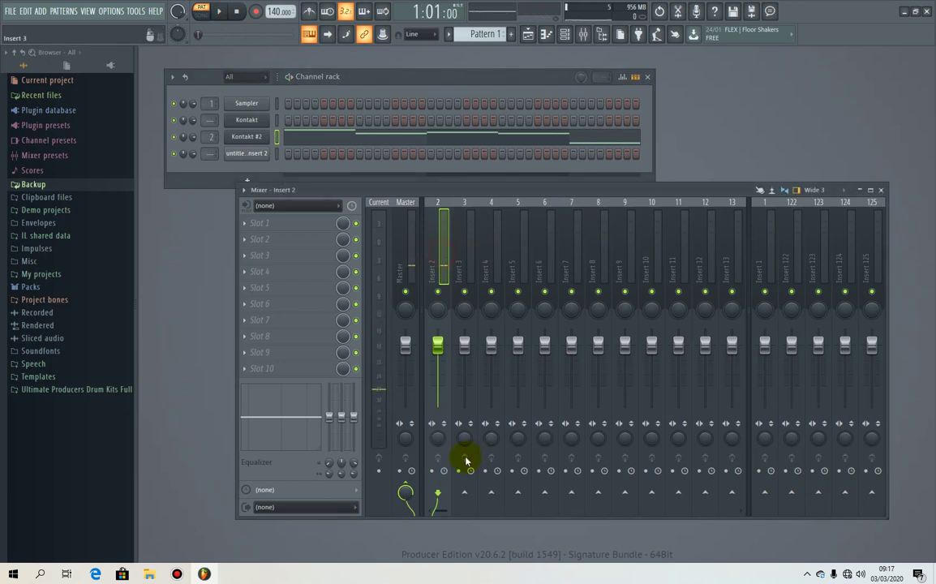
pyautogui.click(433, 472)
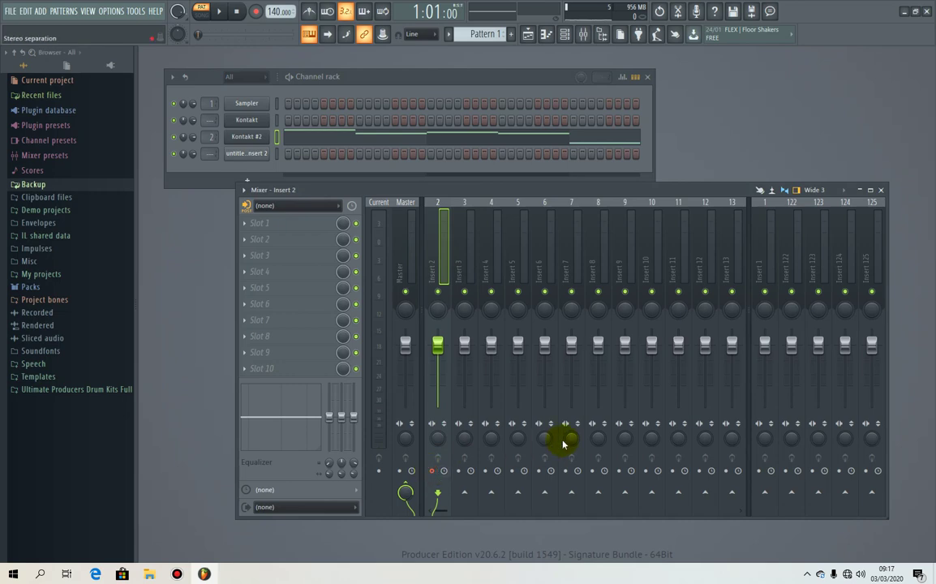
pyautogui.hotkey('ctrl', 'alt', 'r')
pyautogui.click(552, 385)
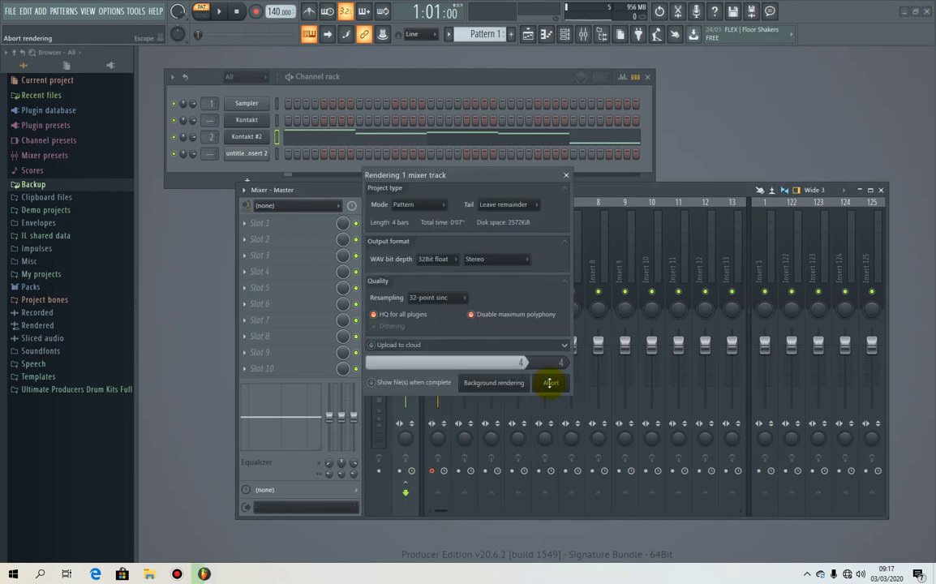
# Step: Place the newly rendered four-bar audio clip on playlist Track 2 at bar 1
pyautogui.click(530, 38)
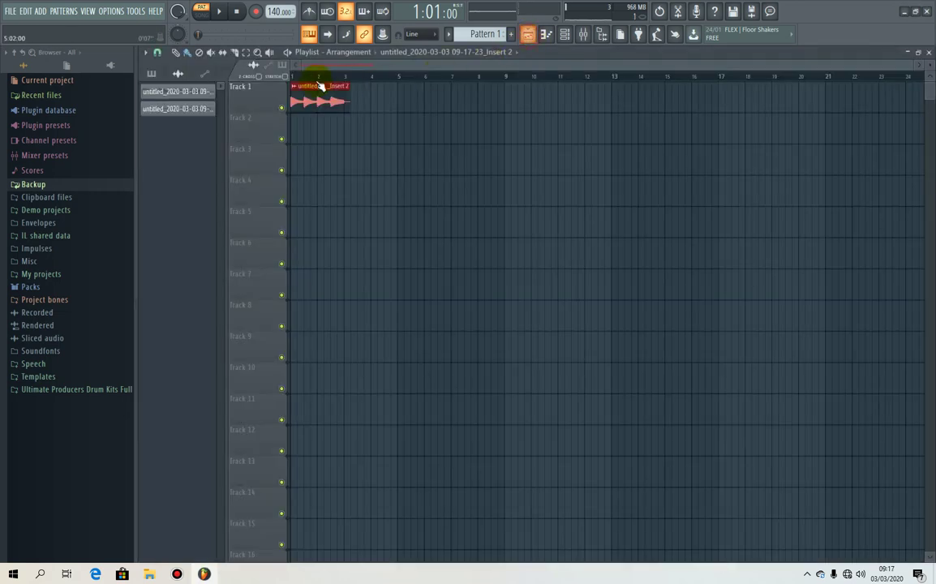
pyautogui.click(190, 107)
pyautogui.moveTo(305, 124)
pyautogui.mouseDown()
pyautogui.moveTo(342, 124)
pyautogui.moveTo(301, 125)
pyautogui.mouseUp()
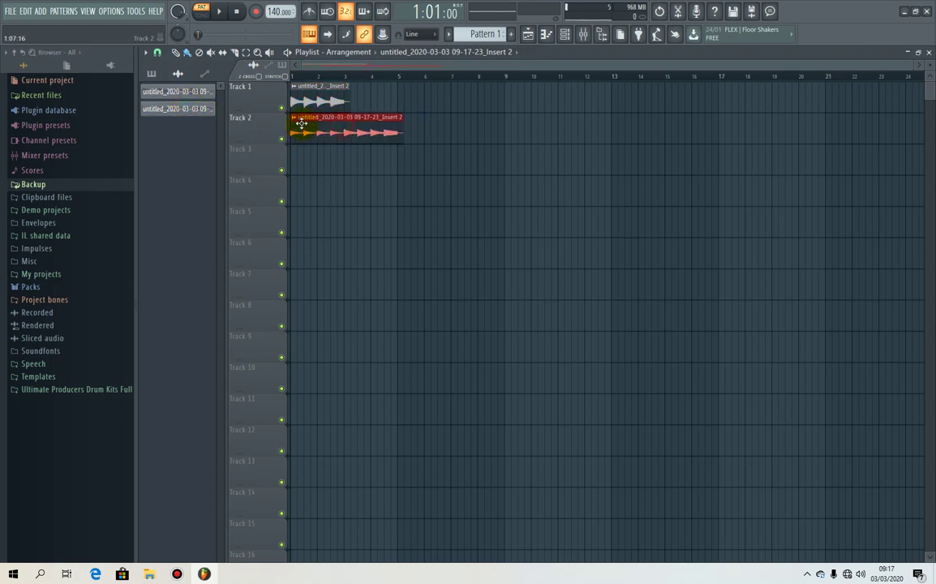
# Step: Mute Track 1 and play the Track 2 clip in song mode
pyautogui.click(282, 107)
pyautogui.click(204, 12)
pyautogui.click(218, 11)
pyautogui.moveTo(911, 60); pyautogui.dragTo(499, 61)
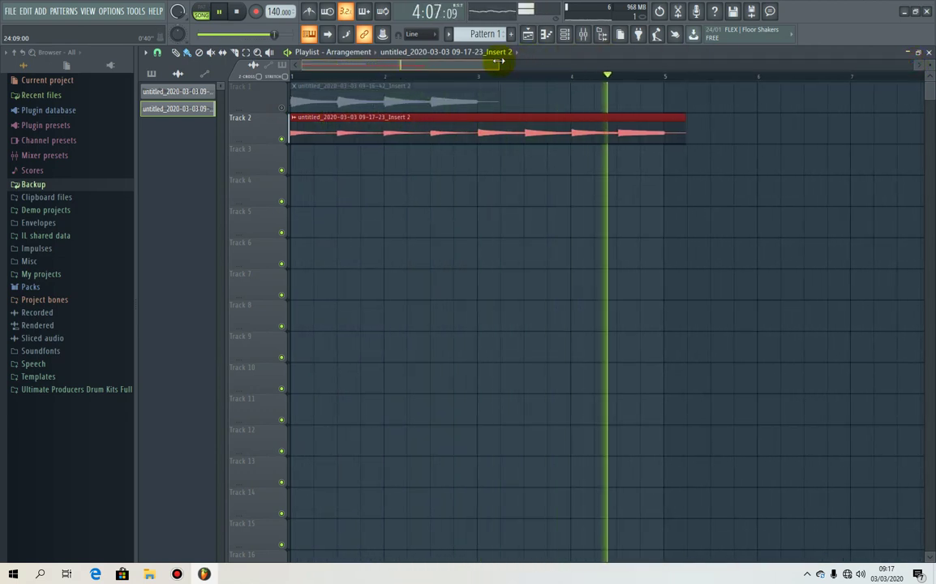
pyautogui.press('space')
# Step: Slice the Track 2 audio clip at bar 3 and move its second part away from the first part
pyautogui.click(236, 53)
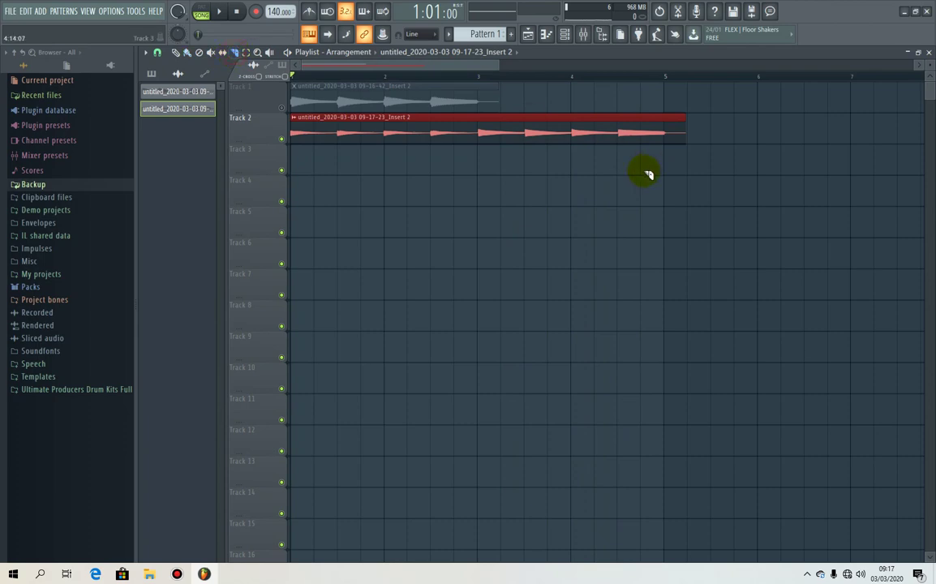
pyautogui.moveTo(478, 176); pyautogui.dragTo(482, 86)
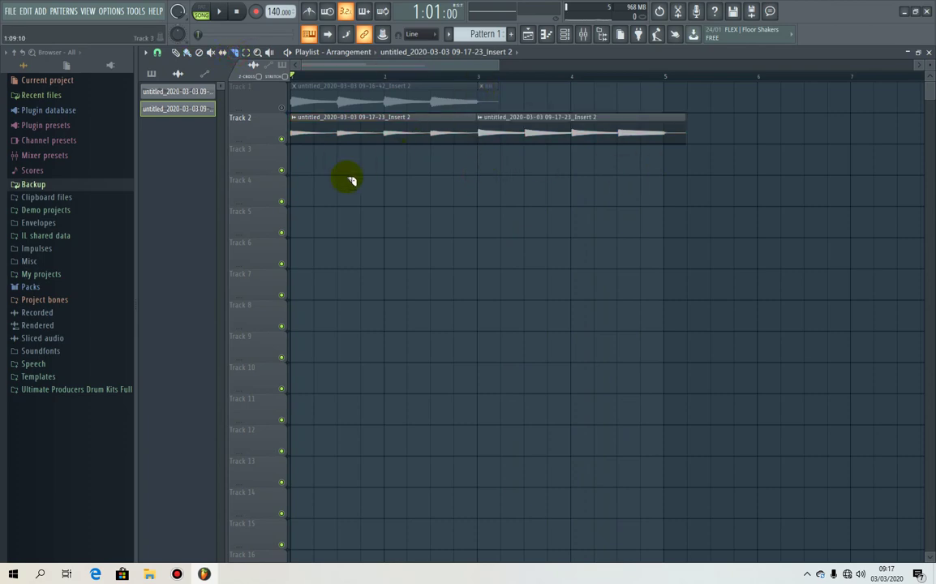
pyautogui.click(176, 52)
pyautogui.moveTo(506, 139); pyautogui.dragTo(686, 120)
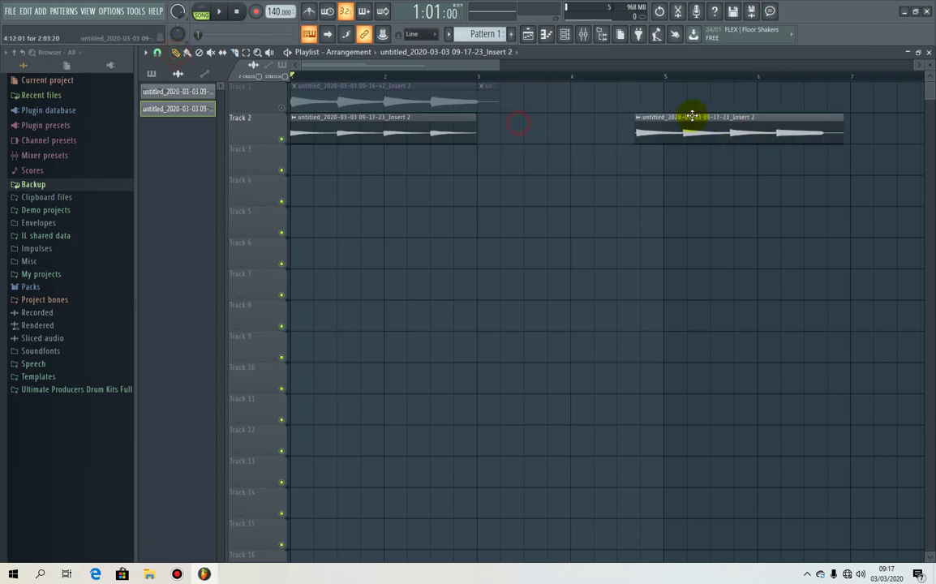
# Step: Place copies of the first Track 2 audio part on Track 3 at bar 3 and directly after the second Track 2 part
pyautogui.click(410, 134)
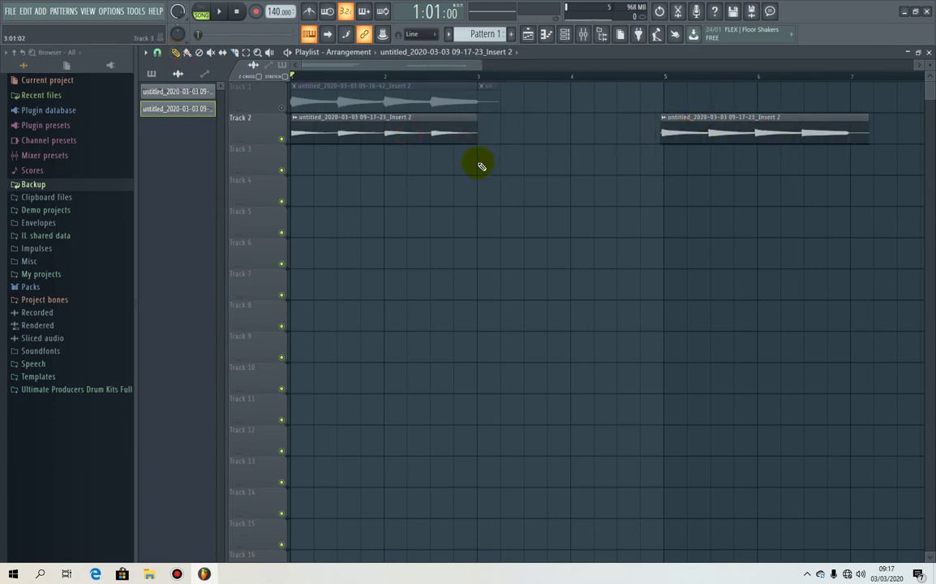
pyautogui.click(480, 160)
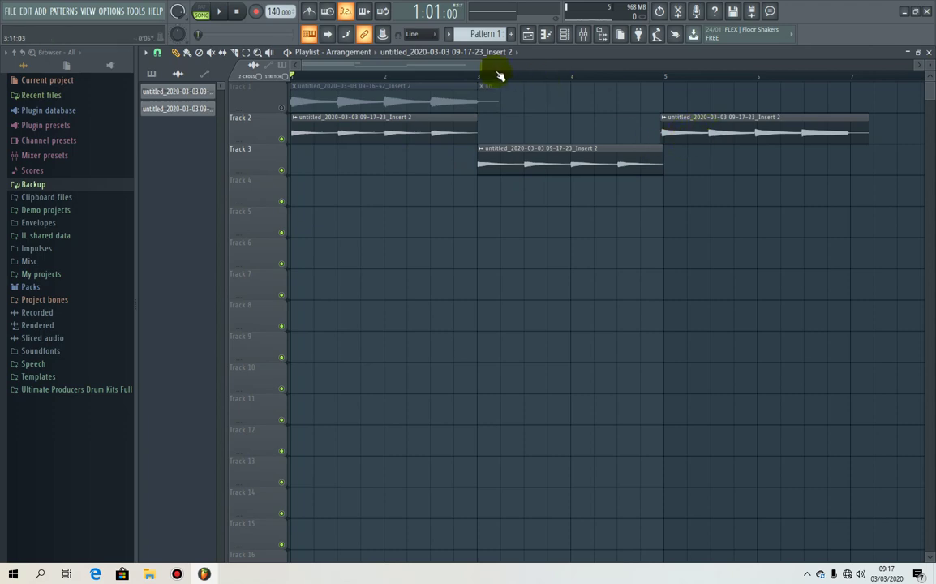
pyautogui.moveTo(480, 67); pyautogui.dragTo(591, 121)
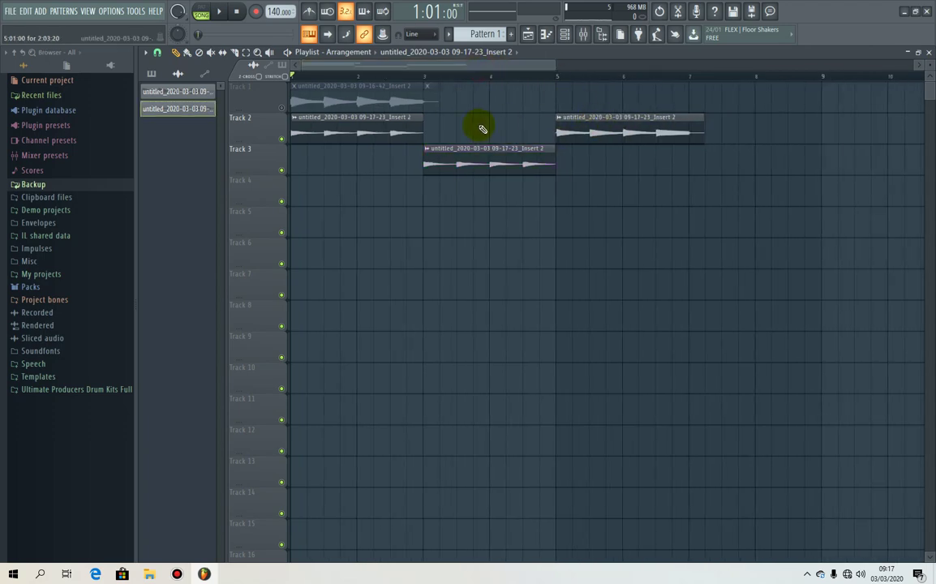
pyautogui.click(702, 163)
# Step: Play the alternating Track 2 and Track 3 clips, stop playback and close the playlist
pyautogui.press('space')
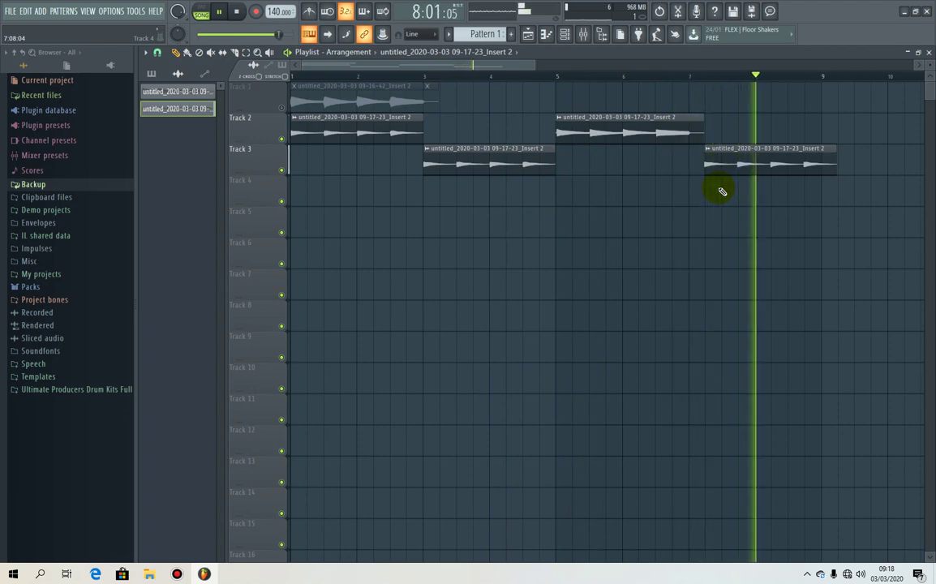
pyautogui.click(930, 53)
pyautogui.press('space')
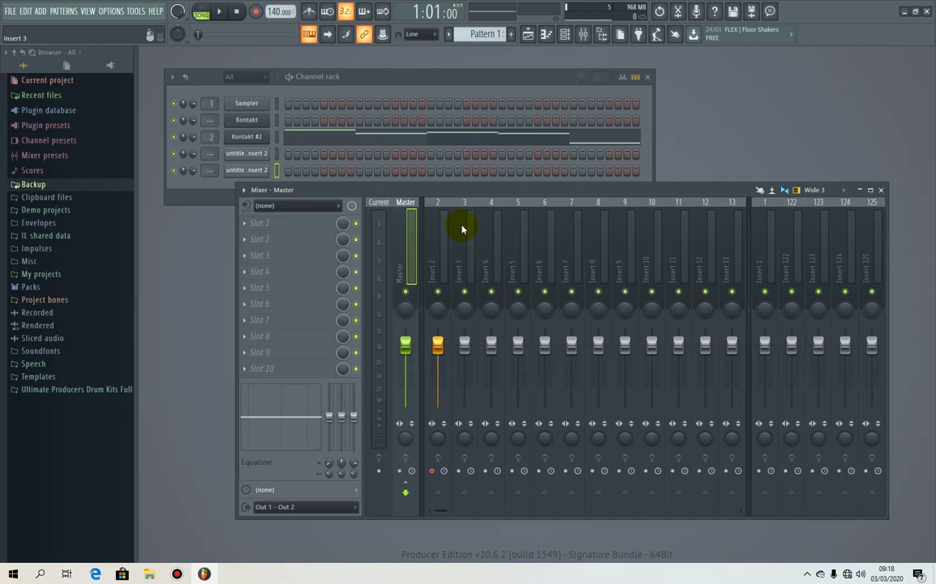
pyautogui.click(176, 573)
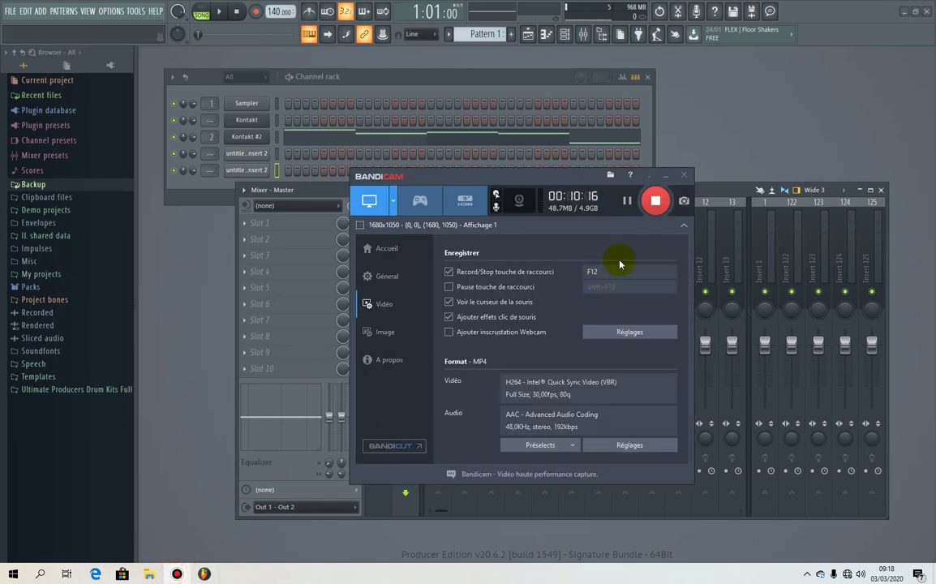